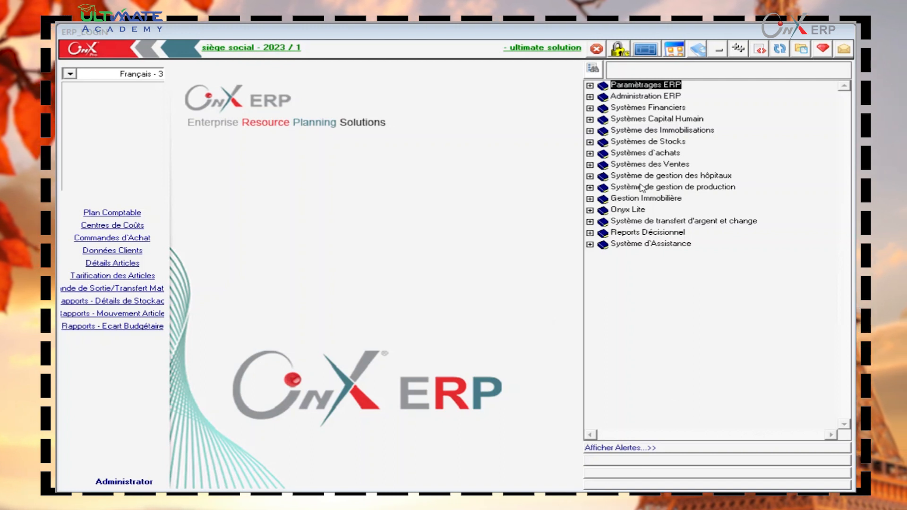
- Expand Systèmes Capital Humain in the right-hand module tree
{"action": "left_click", "coordinate": [591, 121]}
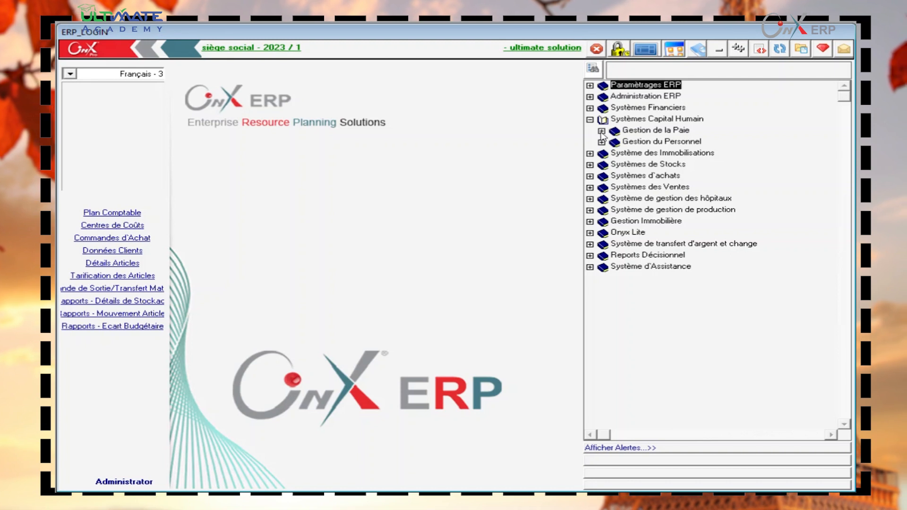
- Expand Gestion de la Paie and its Configuration branch in the module tree
{"action": "left_click", "coordinate": [601, 131]}
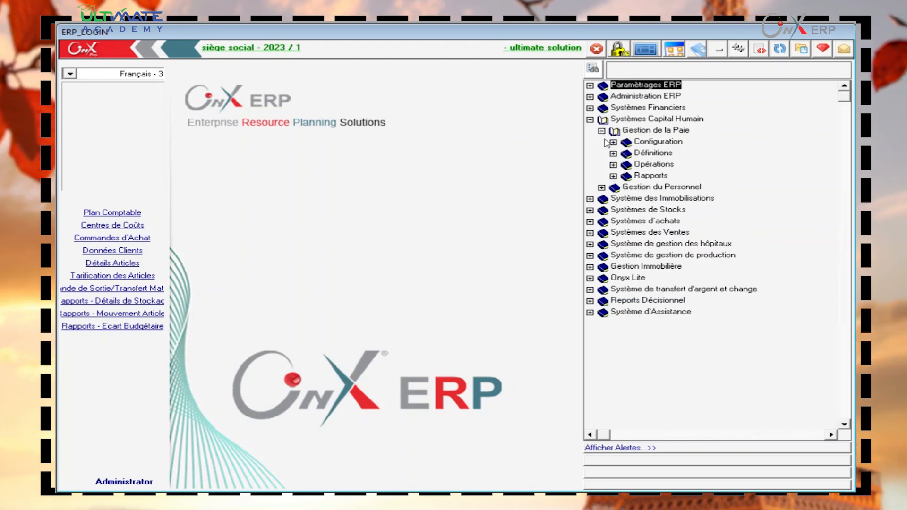
{"action": "left_click", "coordinate": [613, 142]}
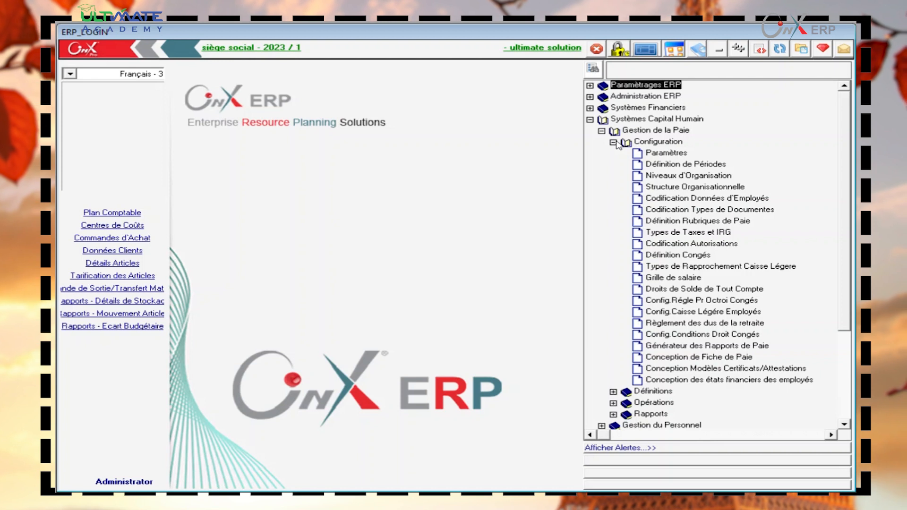
- Open Définition de Périodes from the payroll Configuration branch
{"action": "double_click", "coordinate": [667, 164]}
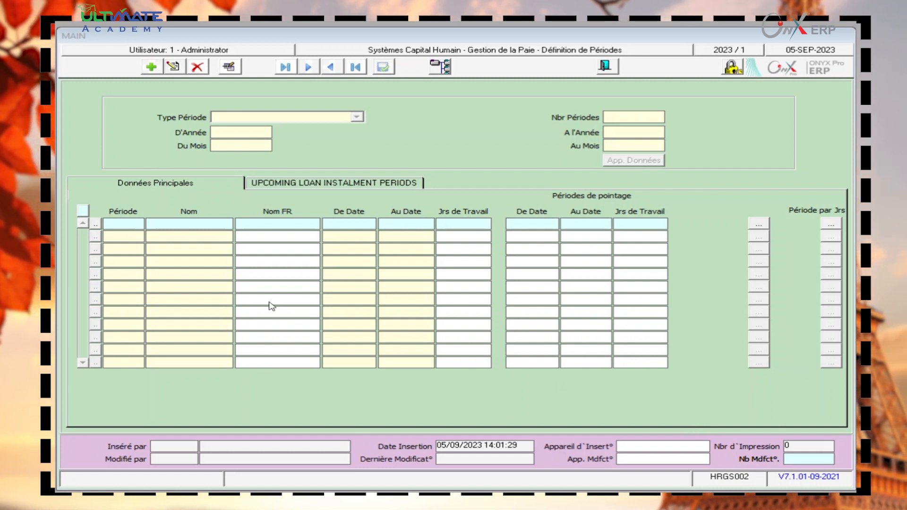
- Generate monthly payroll periods from 2023/1 to 2023/12 and dismiss warning 365
{"action": "left_click", "coordinate": [152, 69]}
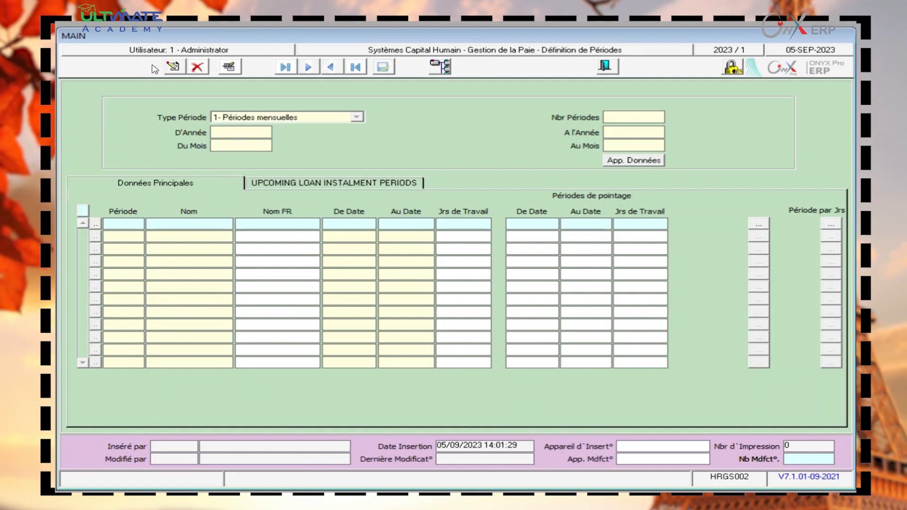
{"action": "left_click", "coordinate": [242, 131]}
{"action": "type", "text": "2023"}
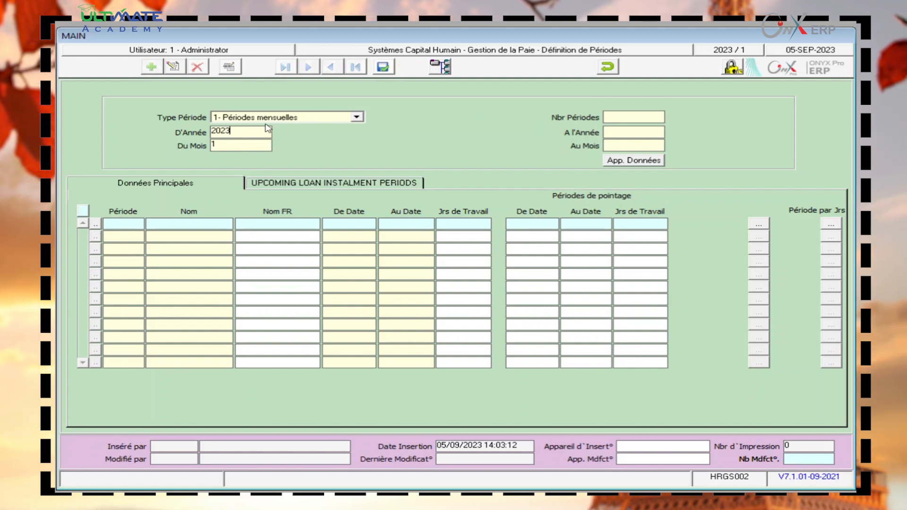
{"action": "left_click", "coordinate": [277, 118]}
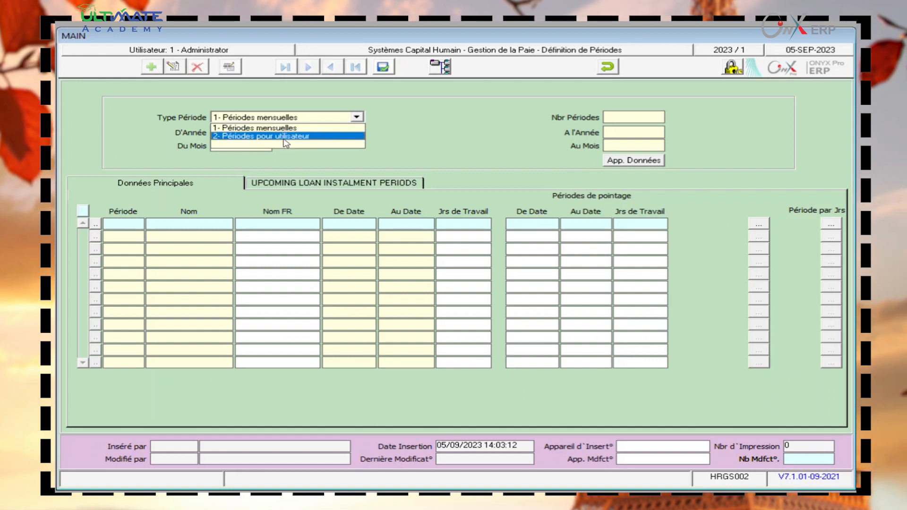
{"action": "left_click", "coordinate": [256, 132]}
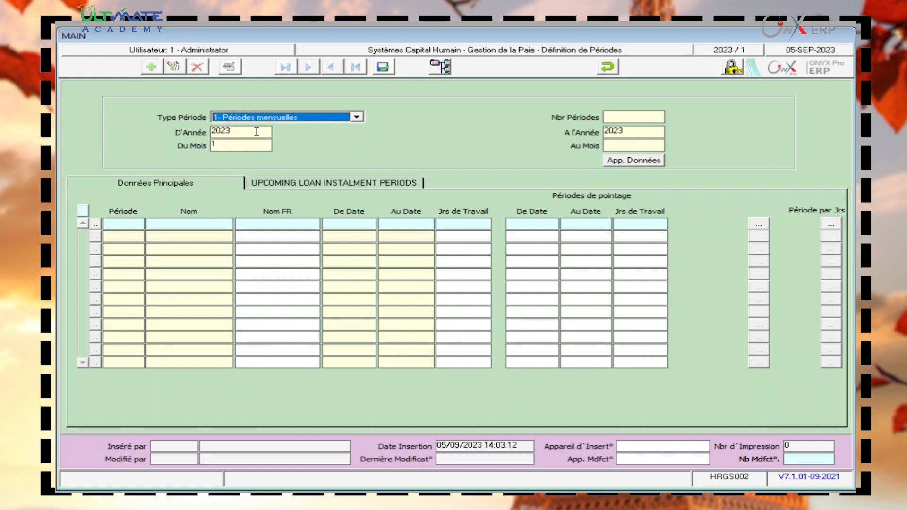
{"action": "left_click", "coordinate": [624, 145]}
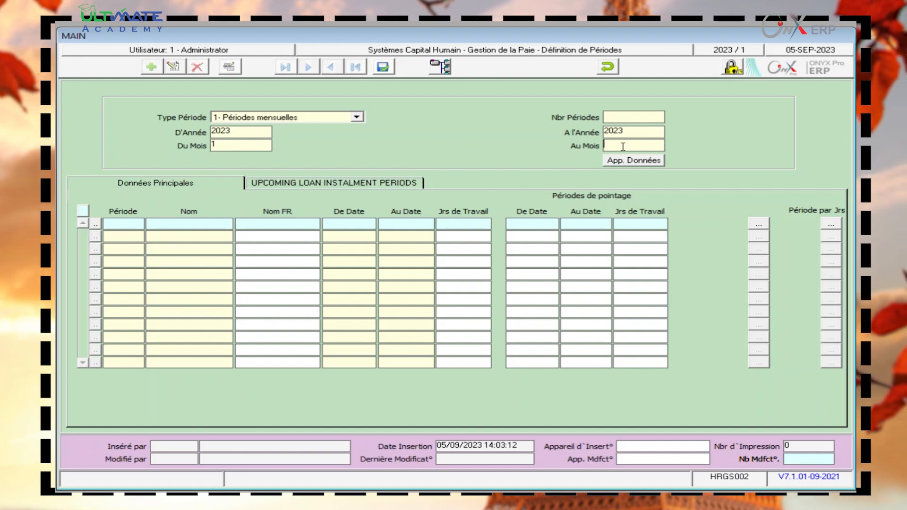
{"action": "type", "text": "12"}
{"action": "left_click", "coordinate": [612, 162]}
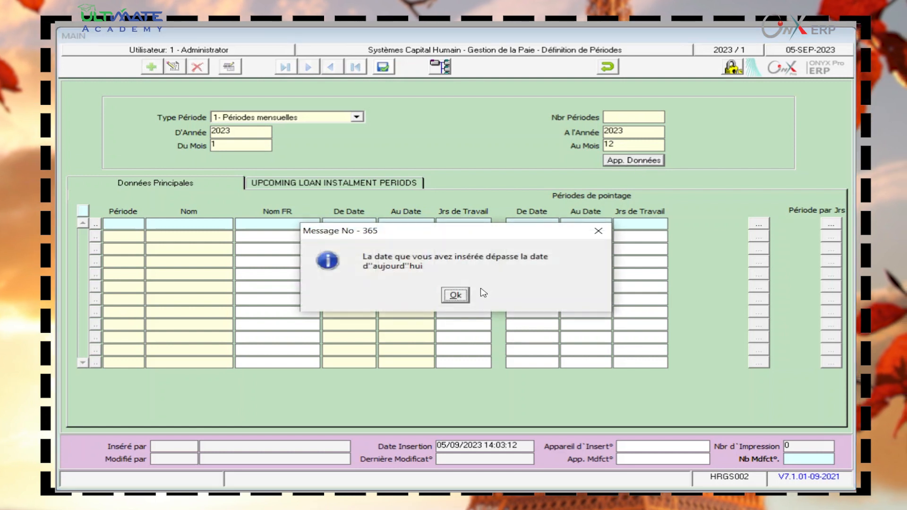
{"action": "left_click", "coordinate": [456, 295]}
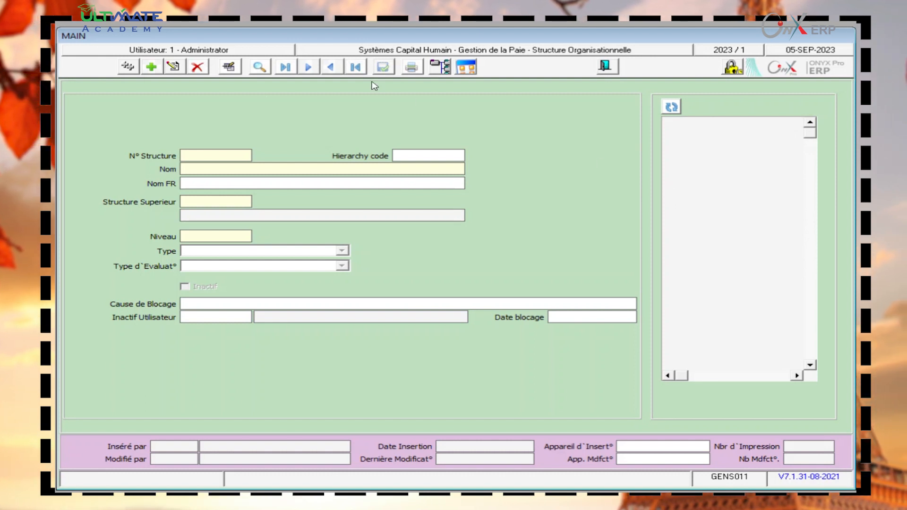
- Add a structure record named PDG, French name PDG, with parent structure 0
{"action": "left_click", "coordinate": [151, 67]}
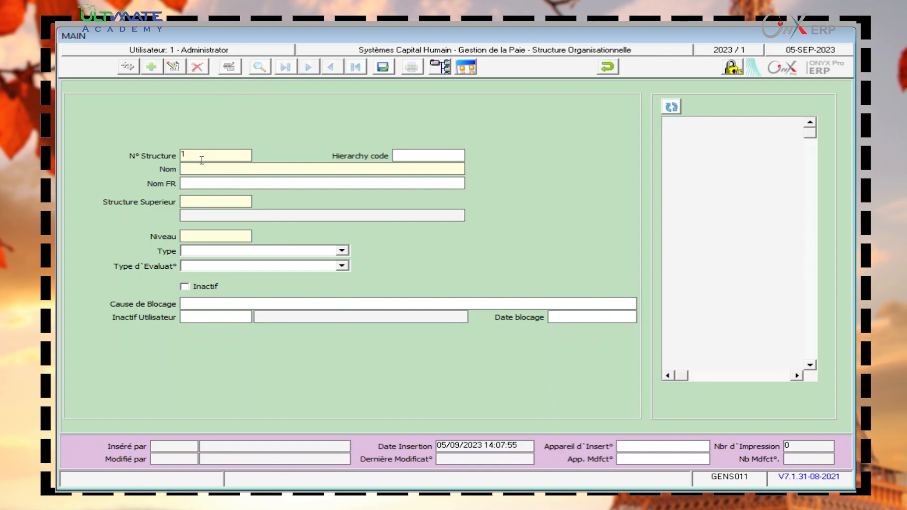
{"action": "left_click", "coordinate": [186, 169]}
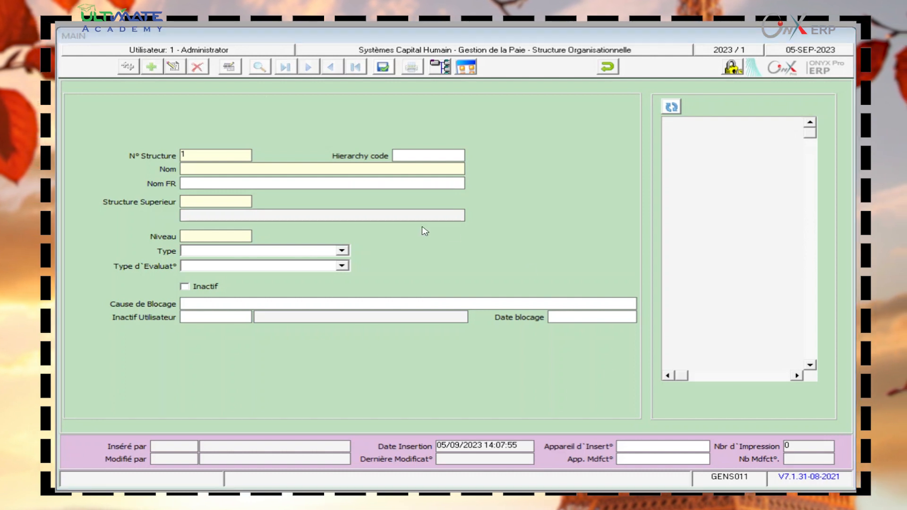
{"action": "type", "text": "PDG"}
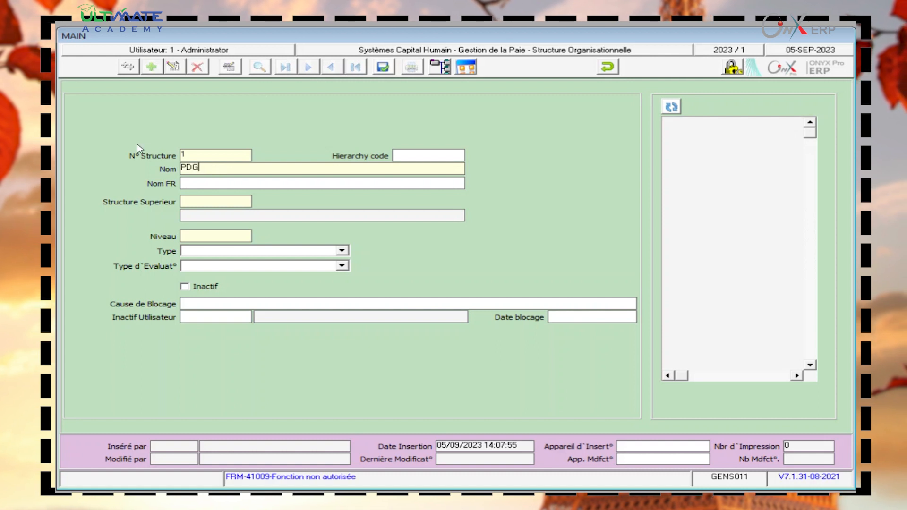
{"action": "left_click", "coordinate": [197, 183]}
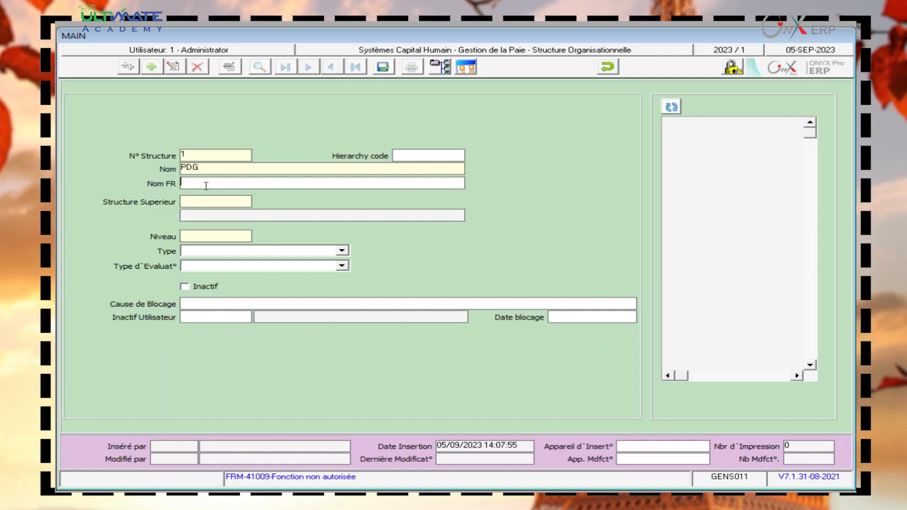
{"action": "key", "text": "Tab"}
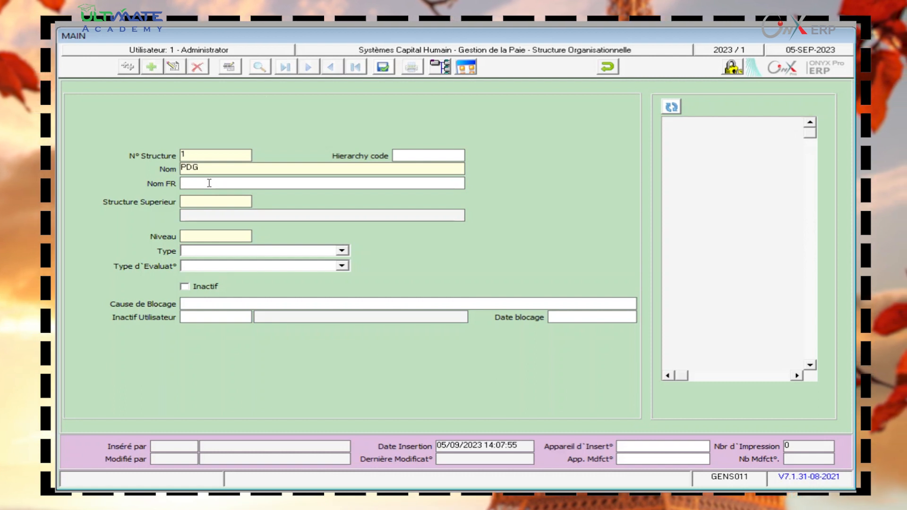
{"action": "type", "text": "PDG"}
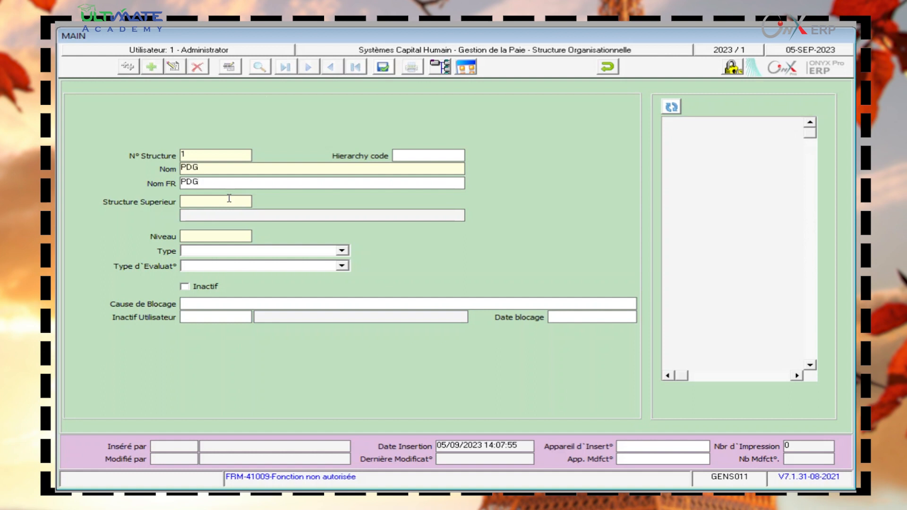
{"action": "key", "text": "F9"}
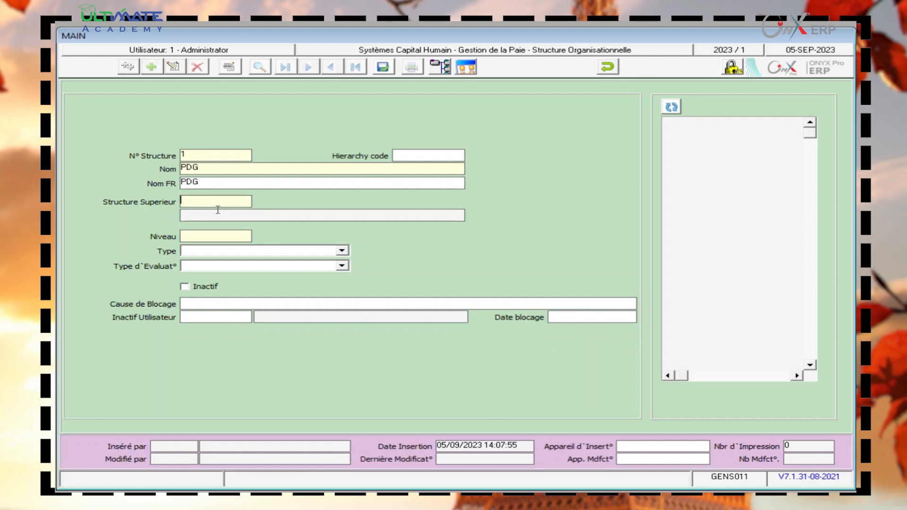
{"action": "type", "text": "0"}
{"action": "key", "text": "Tab"}
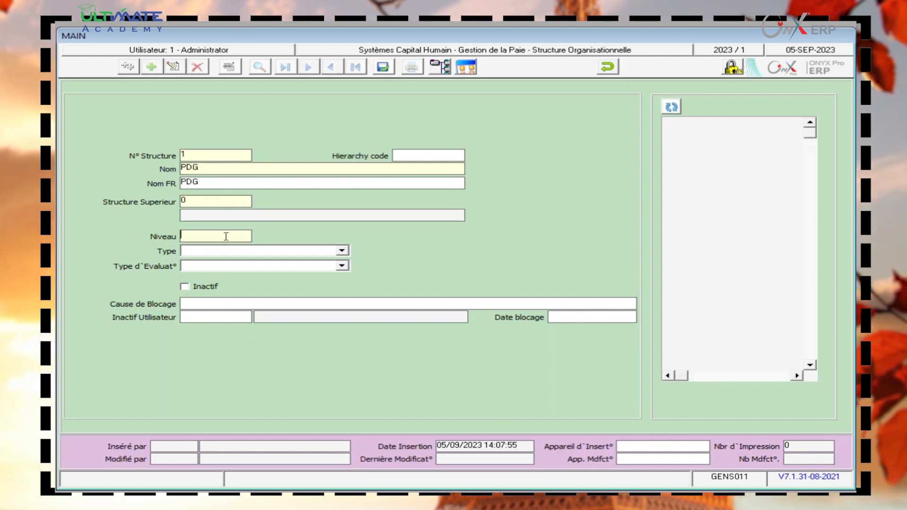
- Leave the PDG structure type blank and set its evaluation frequency to Annuel
{"action": "left_click", "coordinate": [225, 251]}
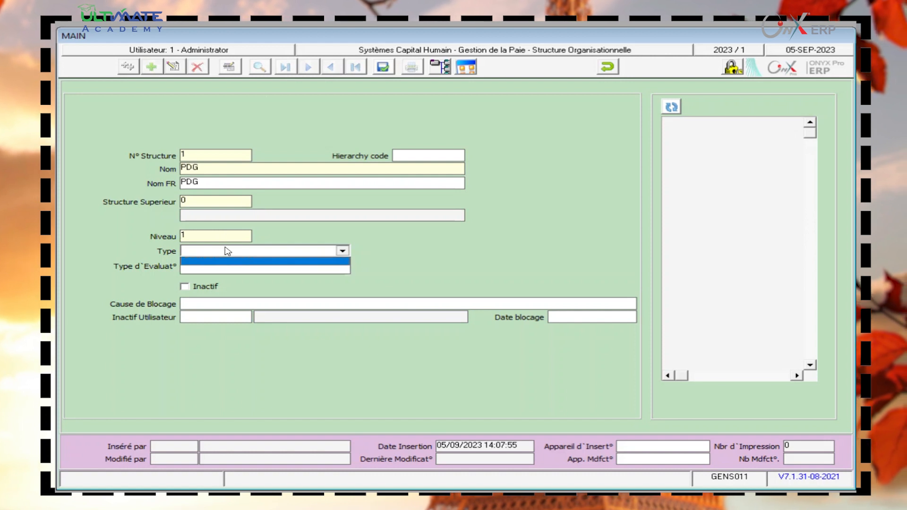
{"action": "left_click", "coordinate": [225, 263]}
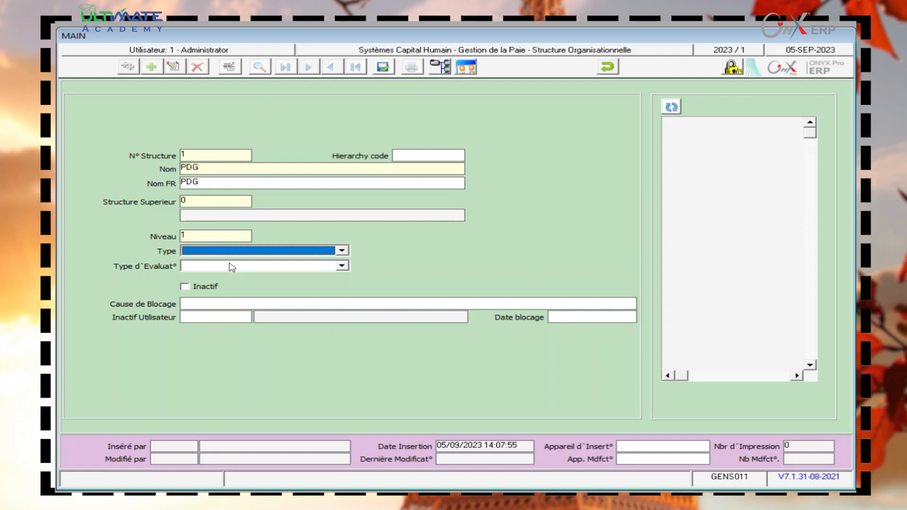
{"action": "left_click", "coordinate": [231, 267]}
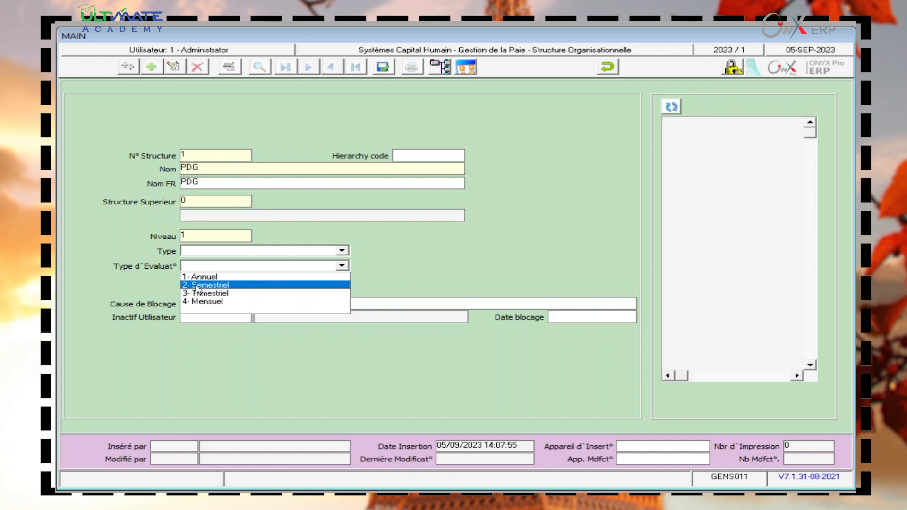
{"action": "left_click", "coordinate": [626, 481]}
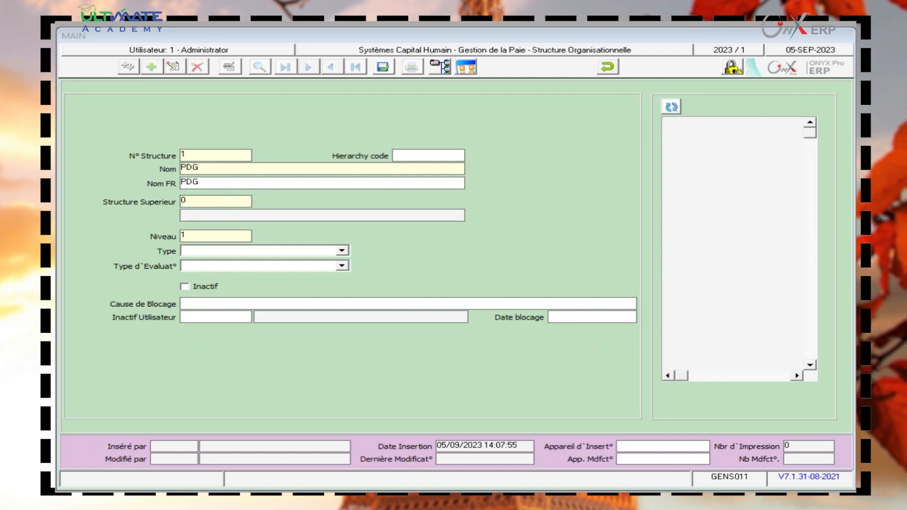
{"action": "left_click", "coordinate": [284, 268]}
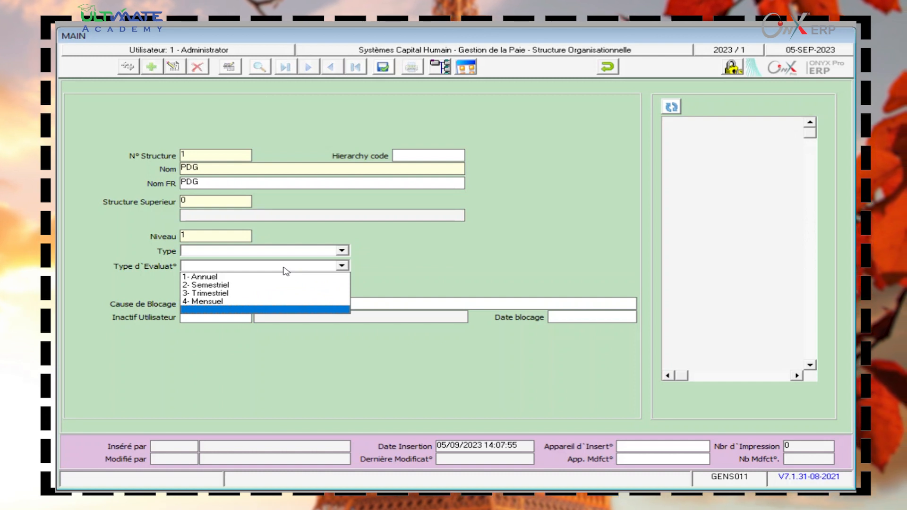
{"action": "left_click", "coordinate": [279, 276]}
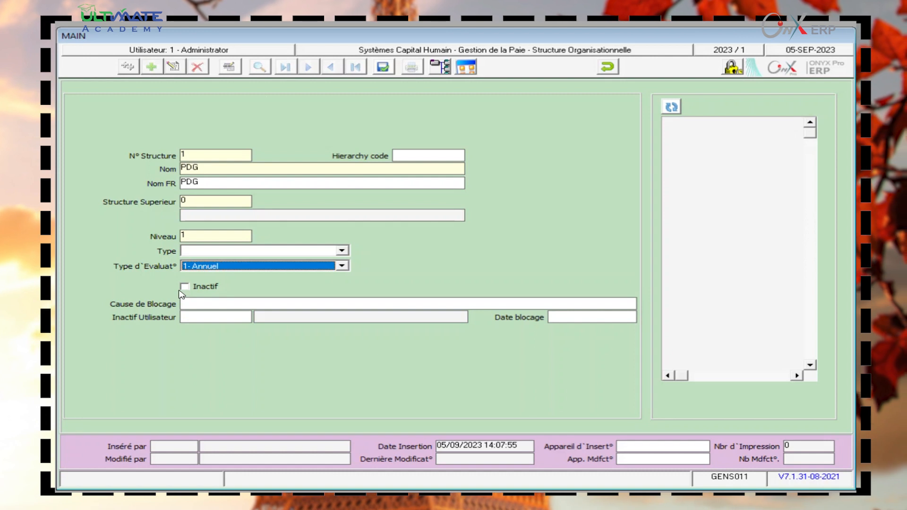
- Save the PDG structure, refresh the structure tree and close the form
{"action": "left_click", "coordinate": [384, 67]}
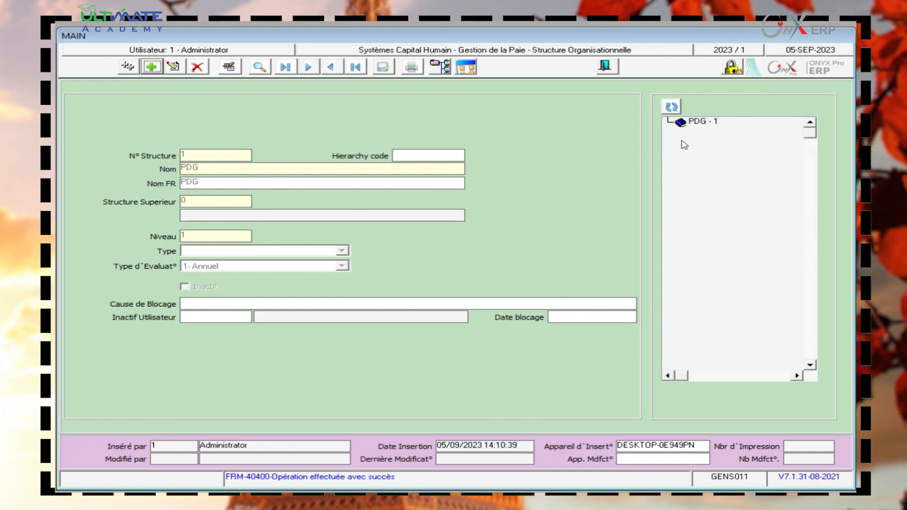
{"action": "left_click", "coordinate": [672, 107]}
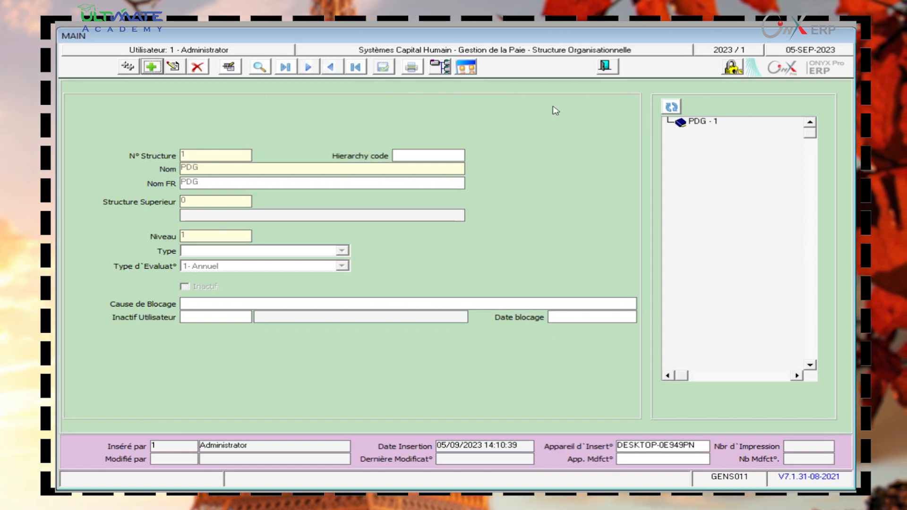
{"action": "left_click", "coordinate": [603, 69]}
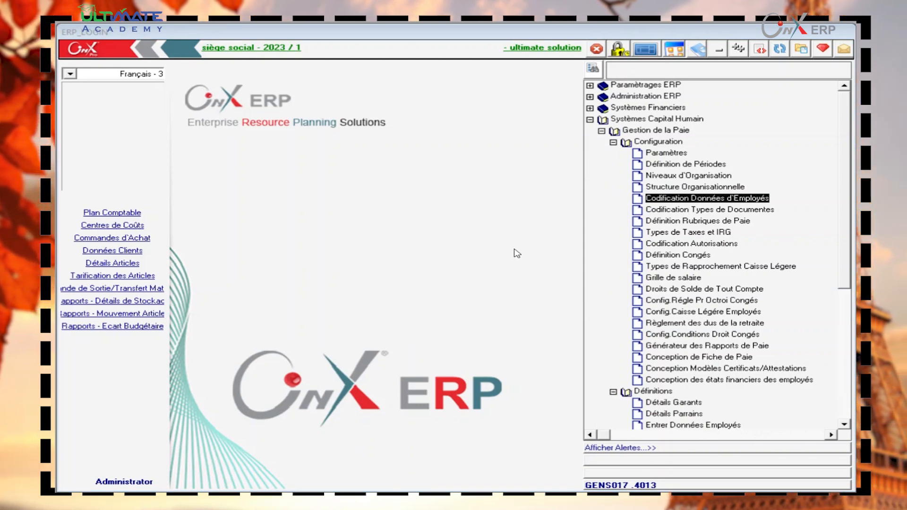
- Open Codification Données d'Employés from the payroll Configuration branch
{"action": "double_click", "coordinate": [690, 198]}
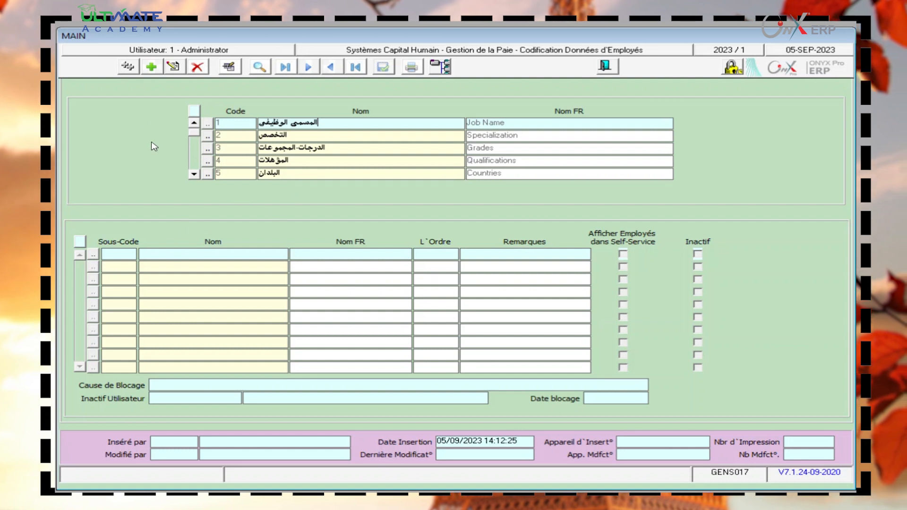
- Add a new entry, select category code 17 Language, and start its first sub-code Nom cell
{"action": "left_click", "coordinate": [151, 68]}
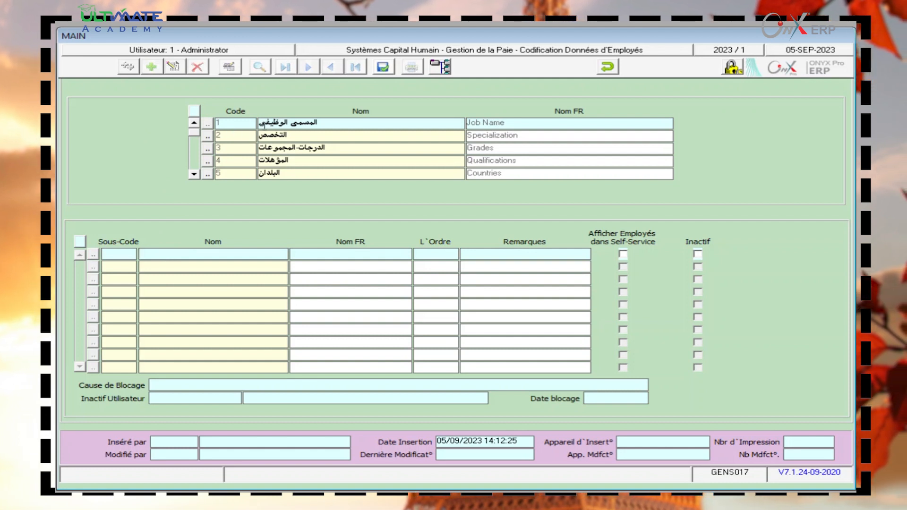
{"action": "double_click", "coordinate": [194, 174]}
{"action": "left_click", "coordinate": [194, 174]}
{"action": "left_click", "coordinate": [194, 174]}
{"action": "left_click", "coordinate": [194, 174]}
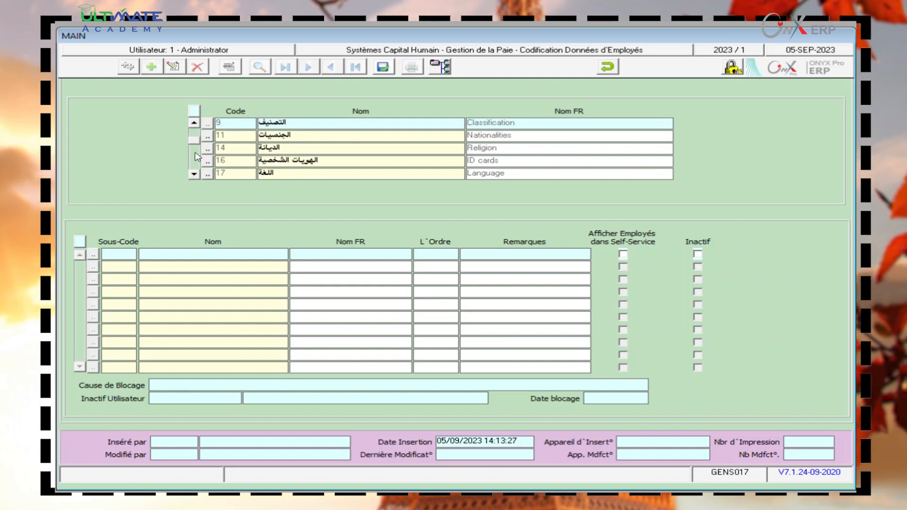
{"action": "left_click", "coordinate": [272, 174]}
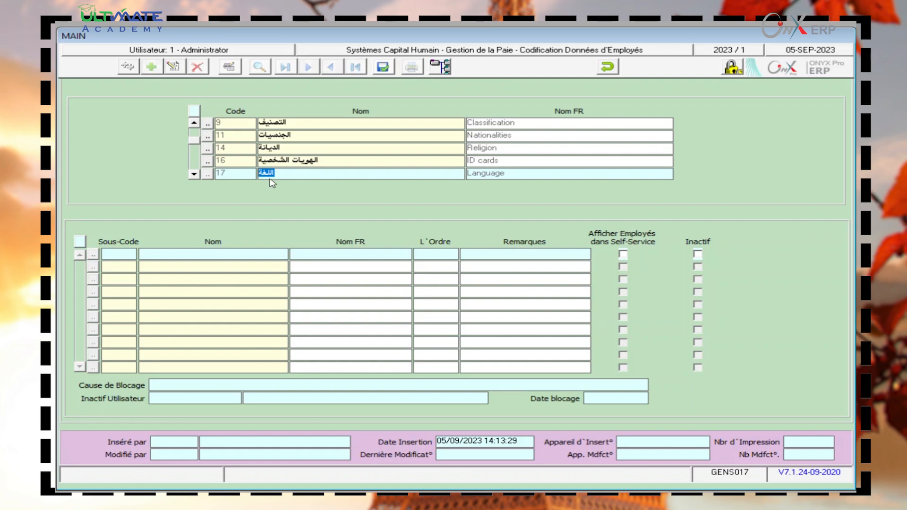
{"action": "left_click", "coordinate": [214, 254]}
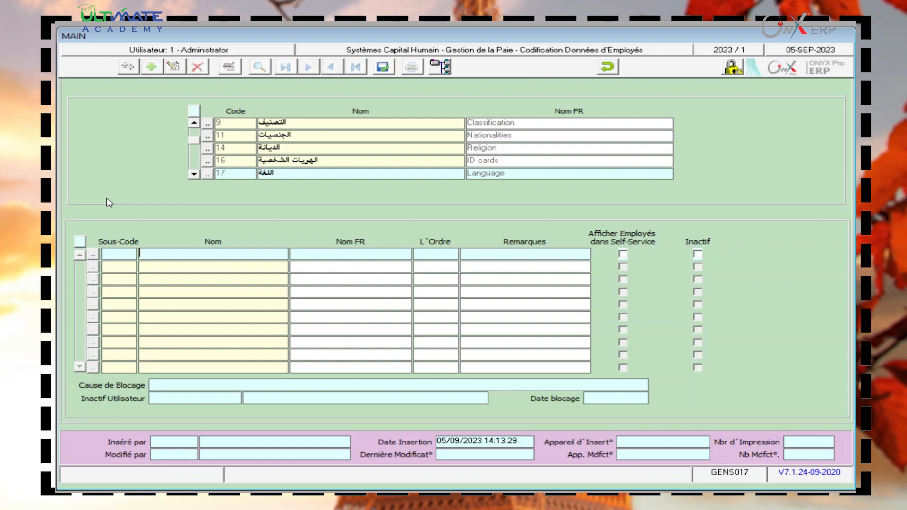
- Enter Arabe and anglais as the first two Language sub-code names
{"action": "type", "text": "AR"}
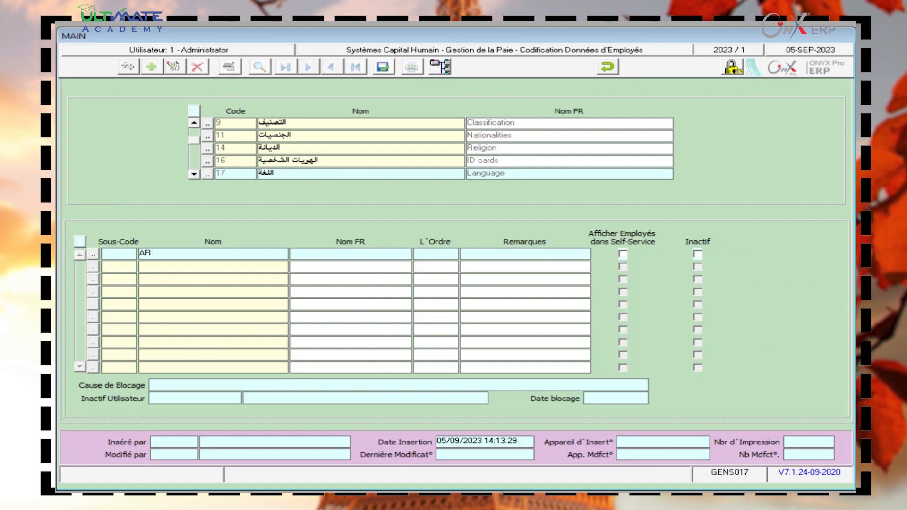
{"action": "key", "text": "BackSpace"}
{"action": "type", "text": "rabe"}
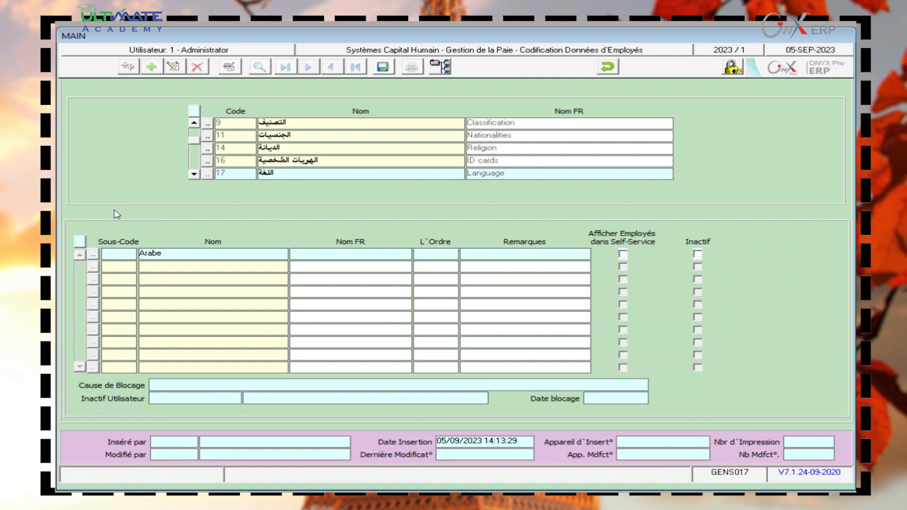
{"action": "left_click", "coordinate": [196, 270]}
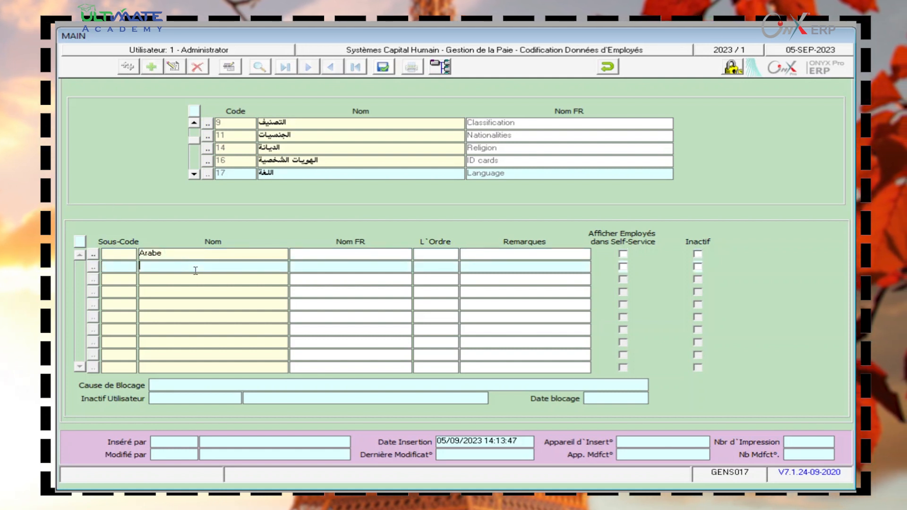
{"action": "key", "text": "BackSpace"}
{"action": "type", "text": "an"}
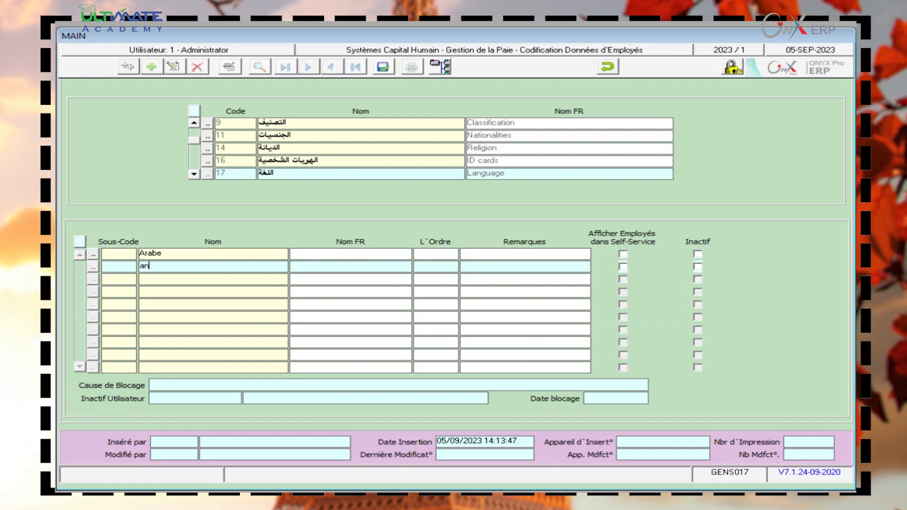
{"action": "type", "text": "gl"}
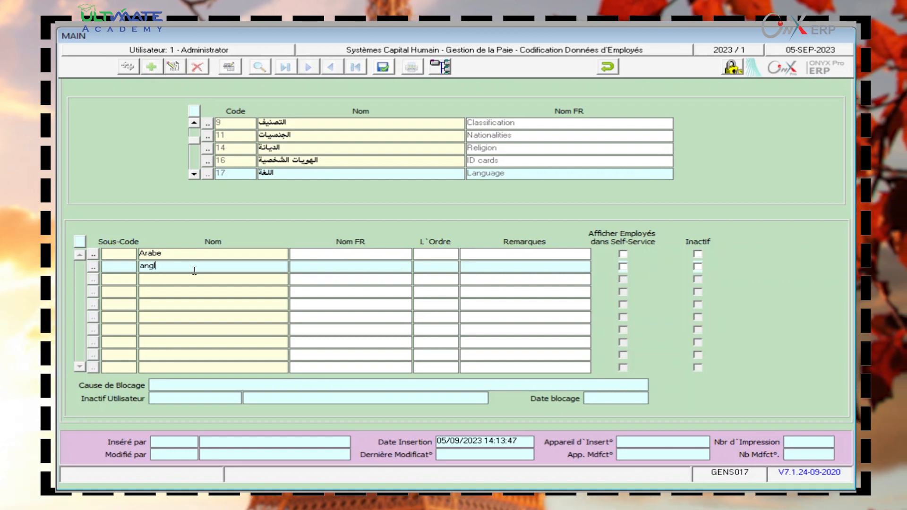
{"action": "type", "text": "ais"}
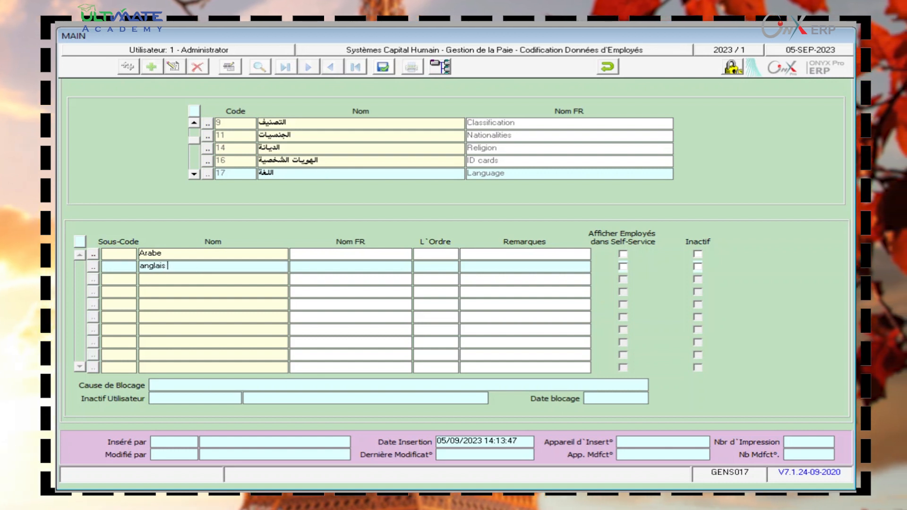
- Add franncais and allmand as the third and fourth Language sub-code names
{"action": "left_click", "coordinate": [188, 278]}
{"action": "type", "text": "fran"}
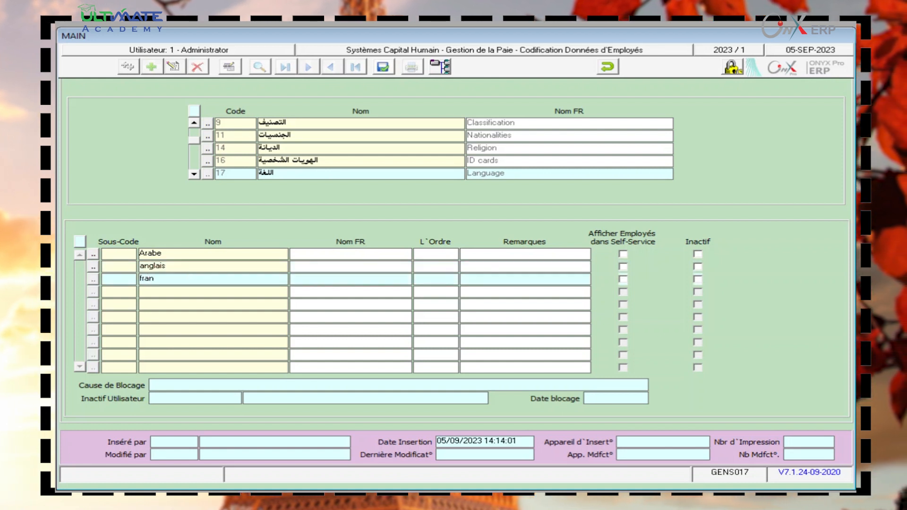
{"action": "type", "text": "nc"}
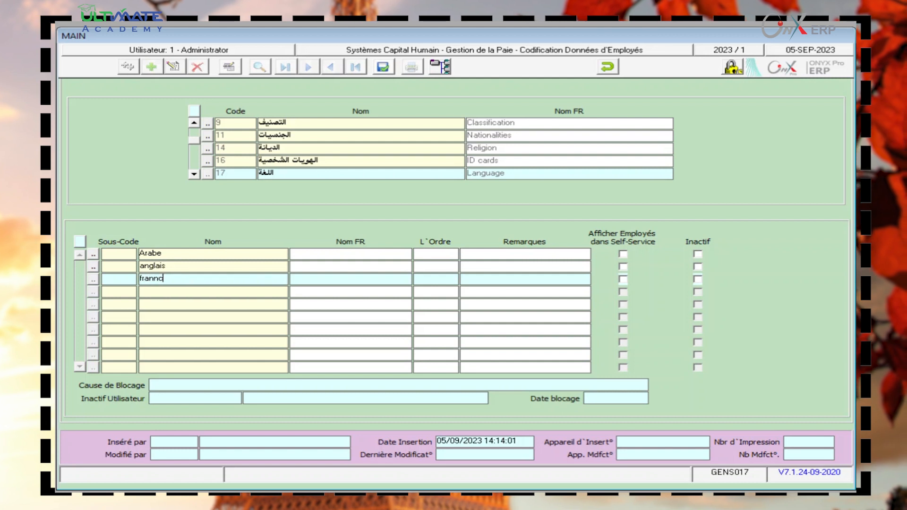
{"action": "type", "text": "ais"}
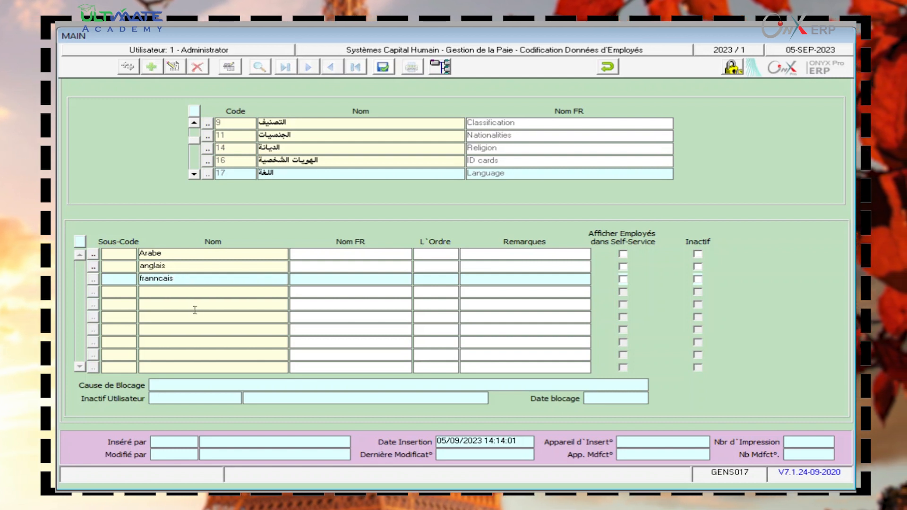
{"action": "left_click", "coordinate": [195, 293]}
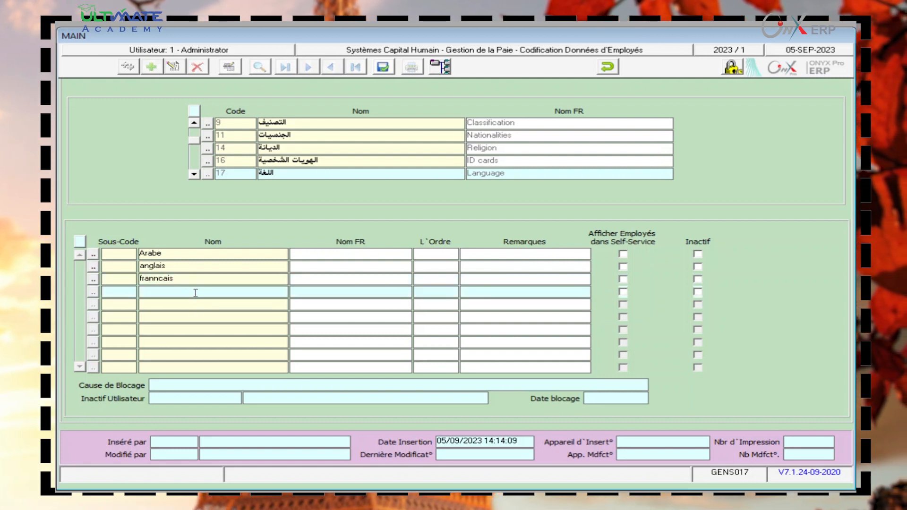
{"action": "type", "text": "ak"}
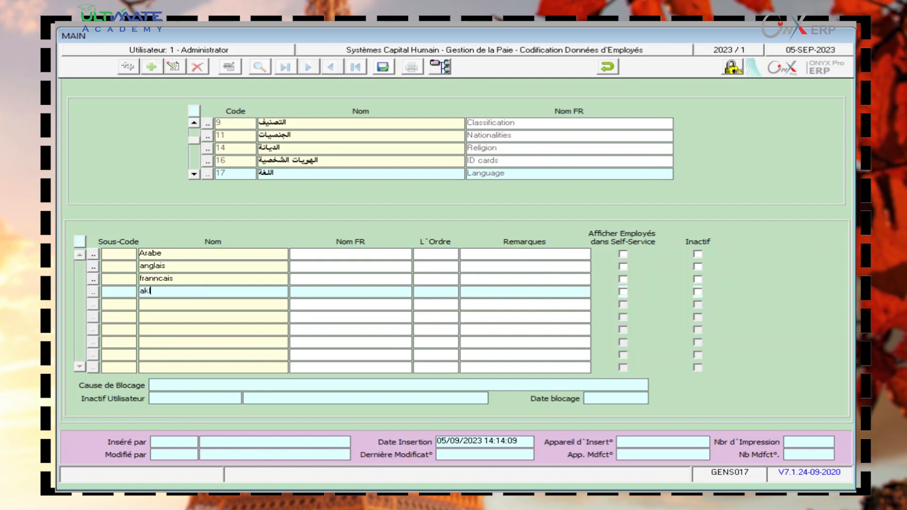
{"action": "key", "text": "BackSpace"}
{"action": "type", "text": "lla"}
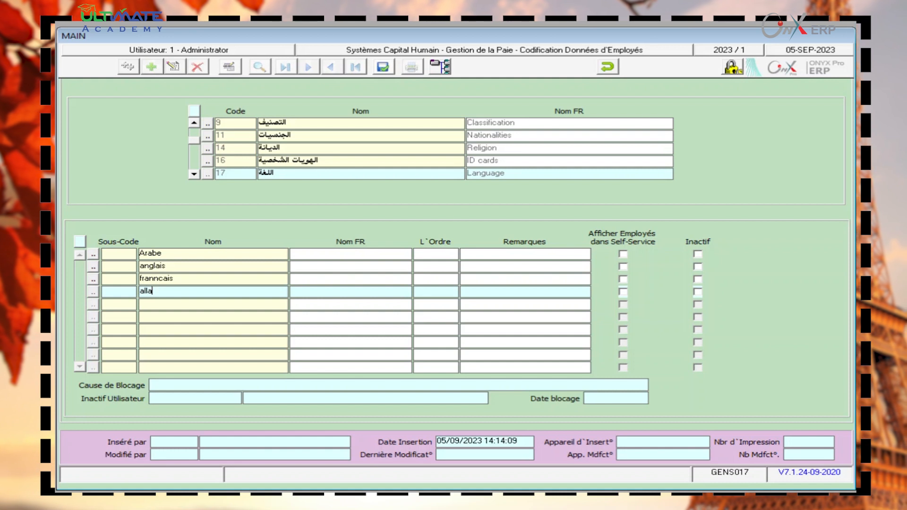
{"action": "key", "text": "BackSpace"}
{"action": "type", "text": "m"}
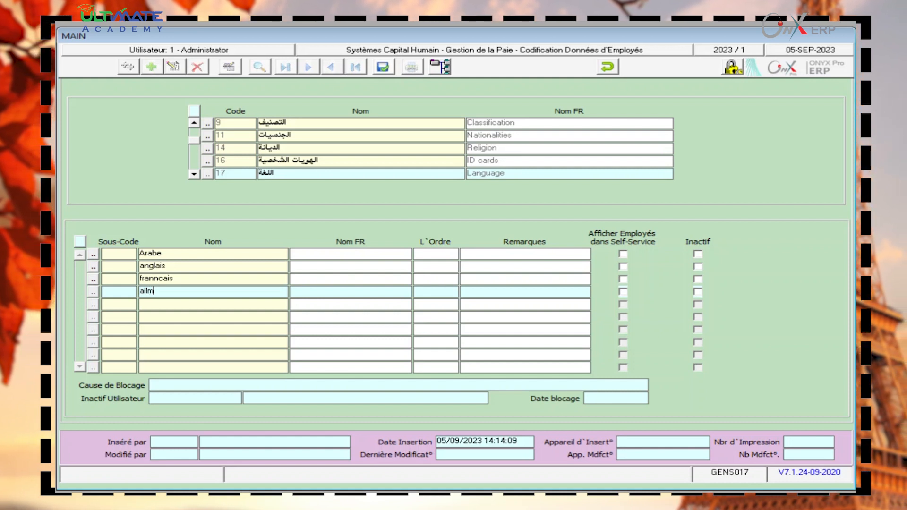
{"action": "type", "text": "and"}
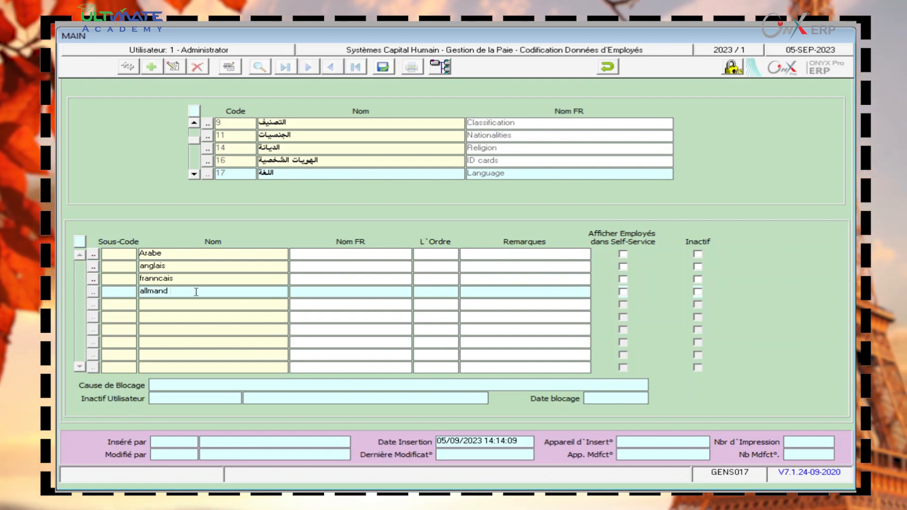
{"action": "left_click", "coordinate": [333, 252]}
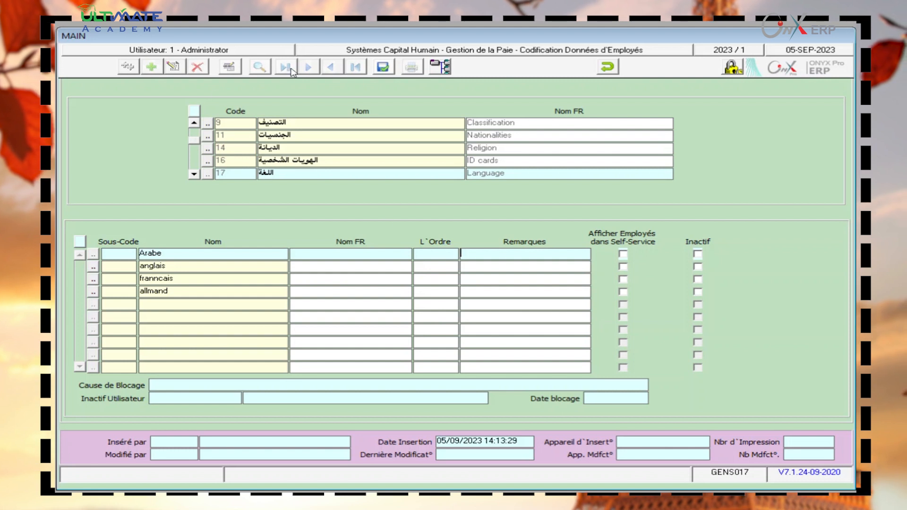
- Acknowledge the missing sub-code warning and give Arabe sub-code 1 and anglais sub-code 2
{"action": "left_click", "coordinate": [376, 70]}
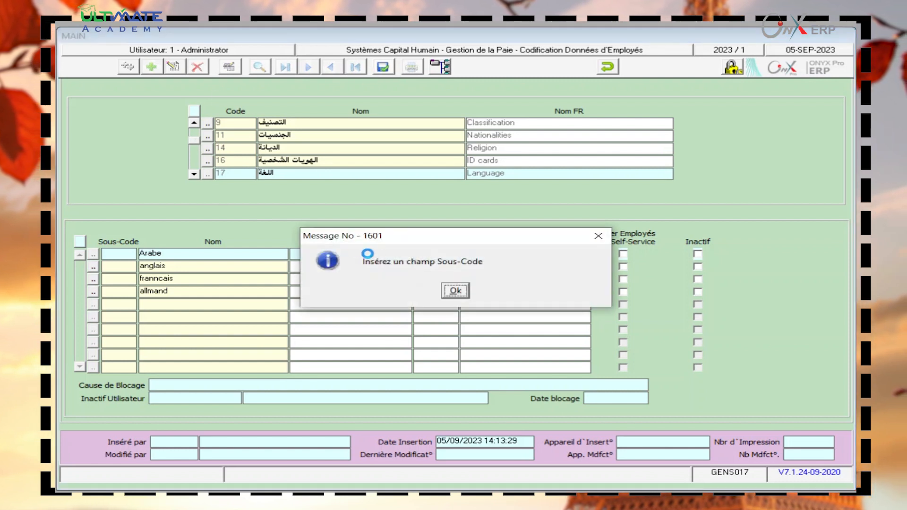
{"action": "left_click", "coordinate": [461, 292]}
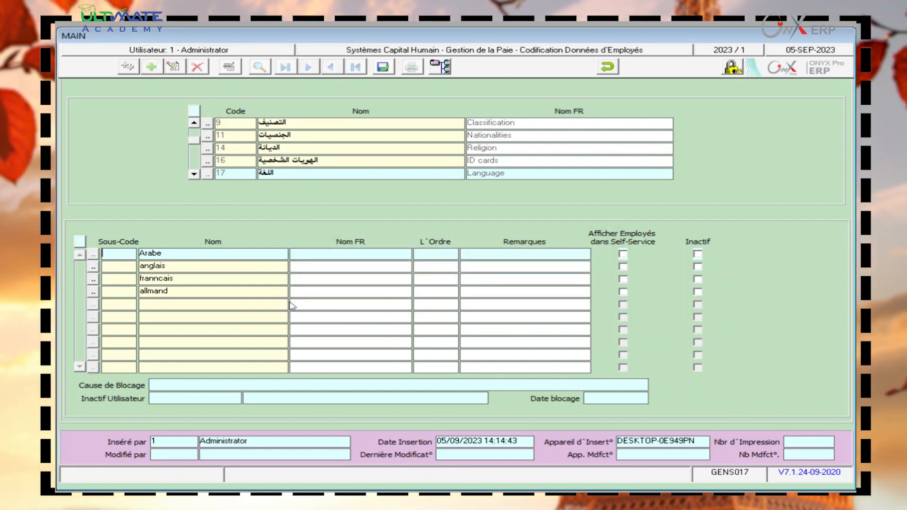
{"action": "key", "text": "BackSpace"}
{"action": "type", "text": "1"}
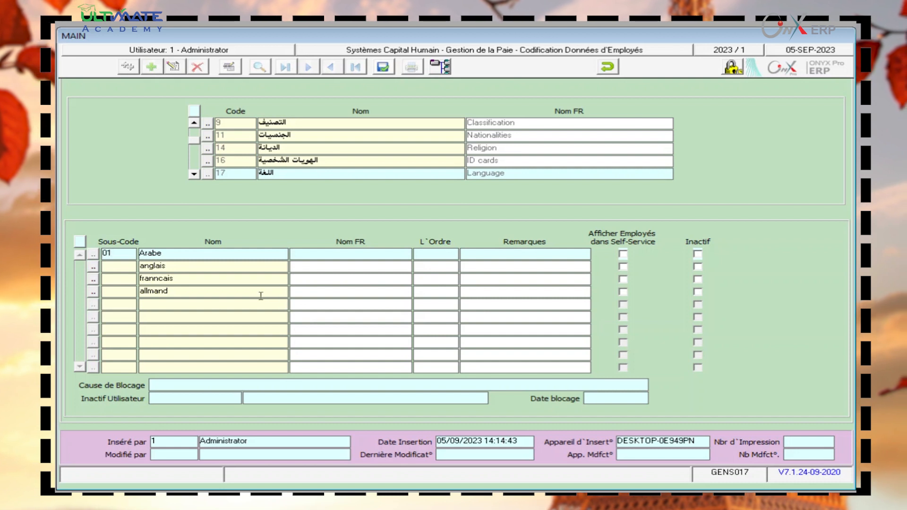
{"action": "left_click", "coordinate": [119, 268]}
{"action": "type", "text": "02"}
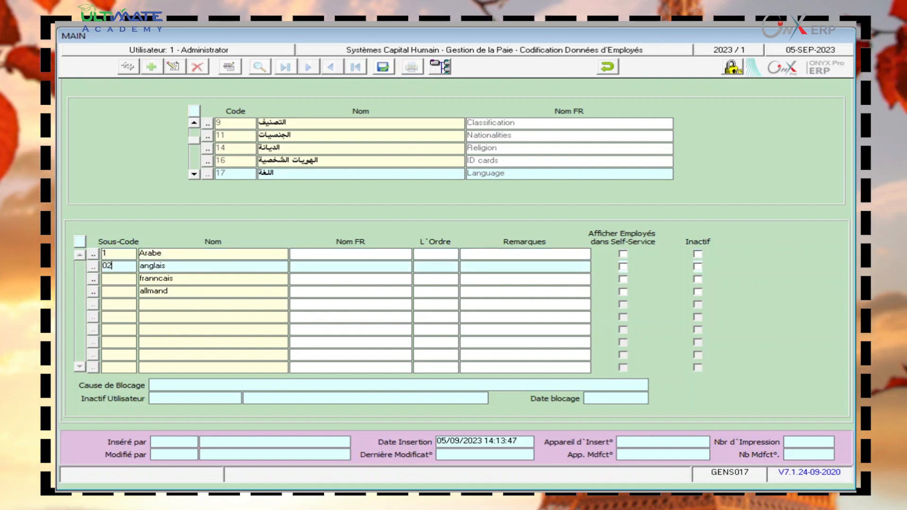
{"action": "left_click", "coordinate": [121, 278]}
- Give franncais sub-code 3 and allmand sub-code 4, then save the language sub-codes
{"action": "left_click", "coordinate": [126, 293]}
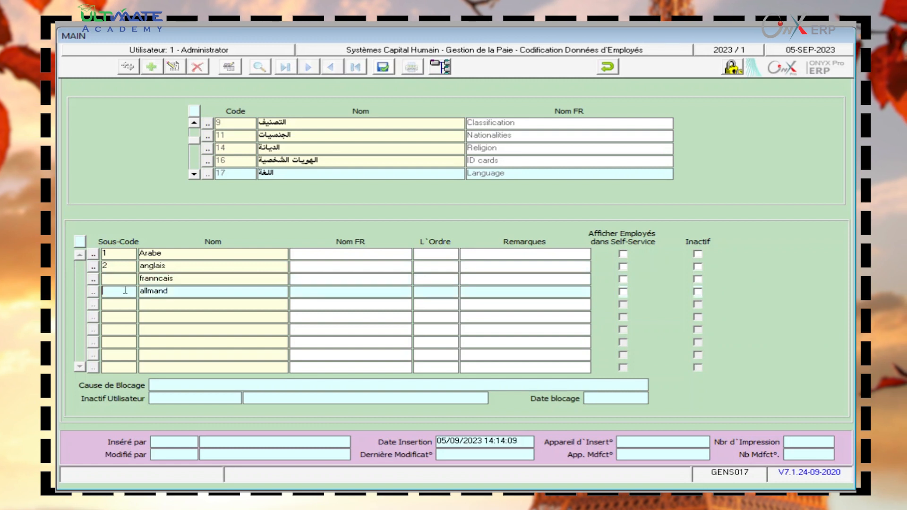
{"action": "left_click", "coordinate": [123, 283]}
{"action": "type", "text": "03"}
{"action": "left_click", "coordinate": [115, 293]}
{"action": "type", "text": "04"}
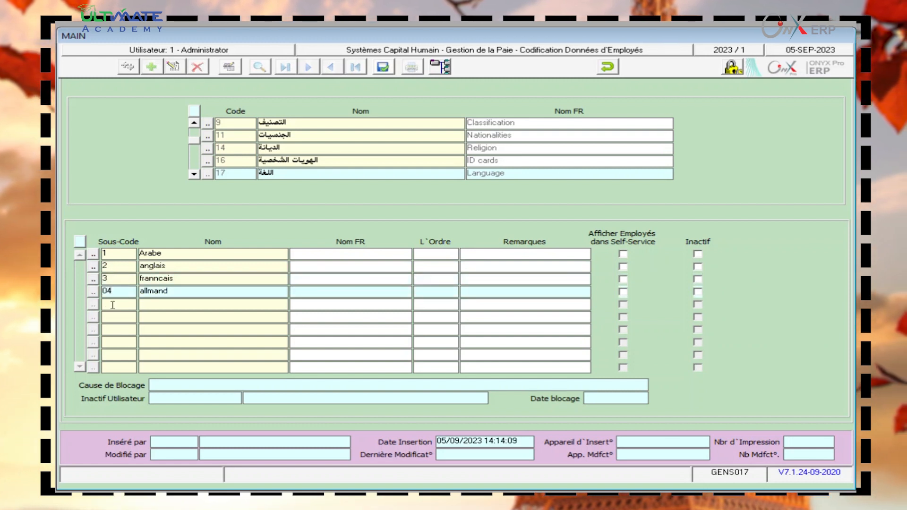
{"action": "left_click", "coordinate": [248, 303]}
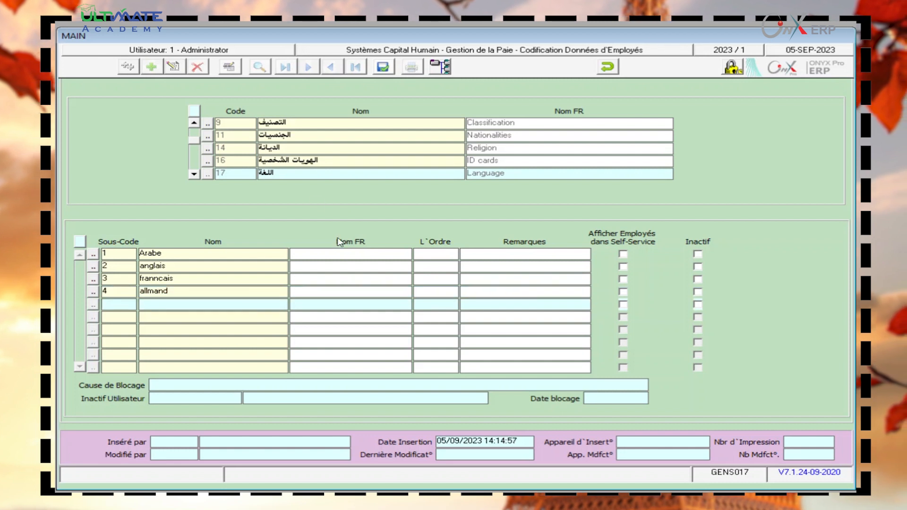
{"action": "left_click", "coordinate": [375, 62]}
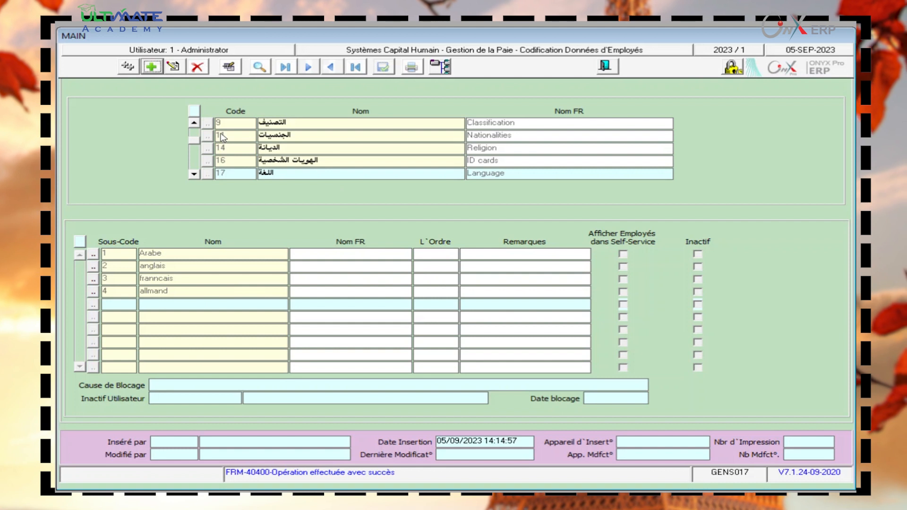
- Scroll the code categories from Nationalities up to Job Name, then close the codification form
{"action": "left_click", "coordinate": [191, 126]}
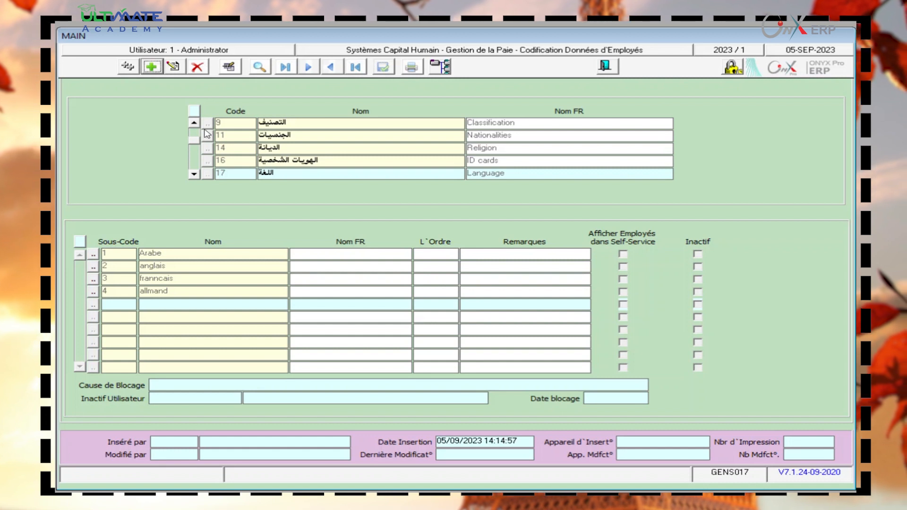
{"action": "left_click", "coordinate": [278, 135]}
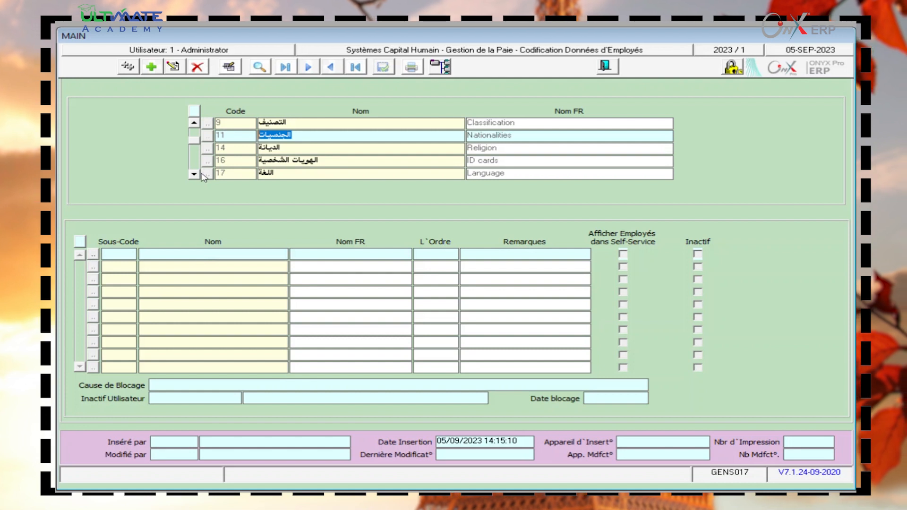
{"action": "left_click", "coordinate": [194, 133]}
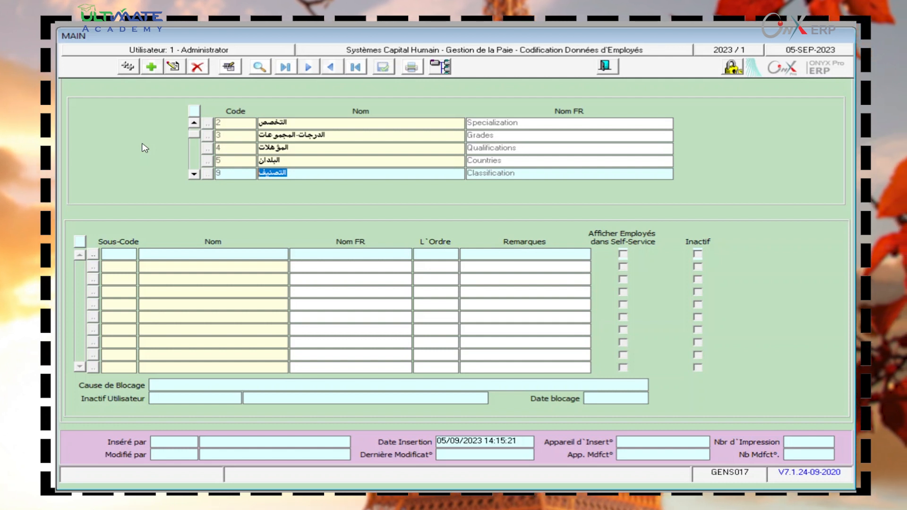
{"action": "left_click", "coordinate": [194, 122]}
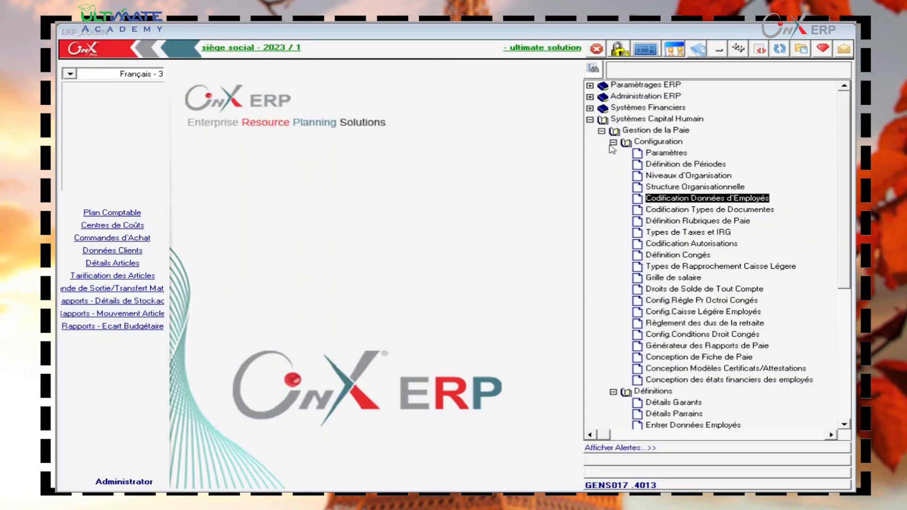
{"action": "left_click", "coordinate": [613, 142]}
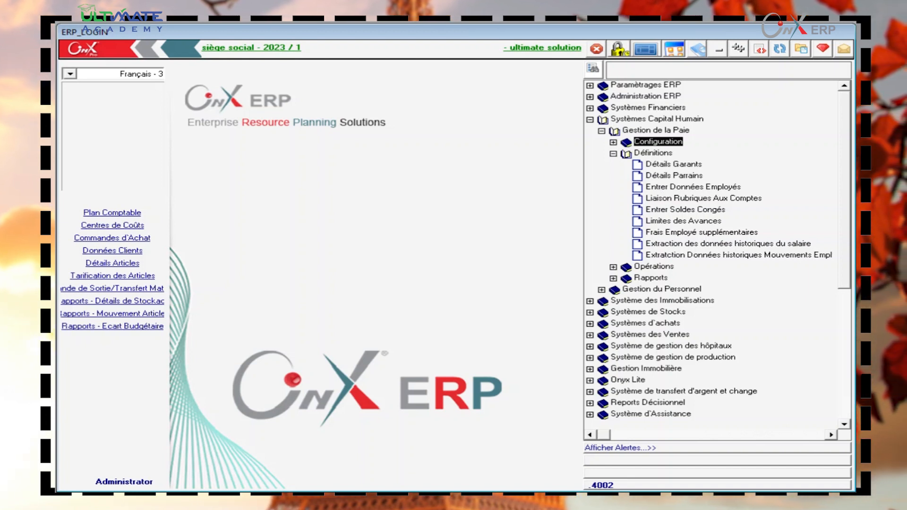
- Open Entrer Données Employés from Gestion de la Paie > Définitions
{"action": "double_click", "coordinate": [661, 187]}
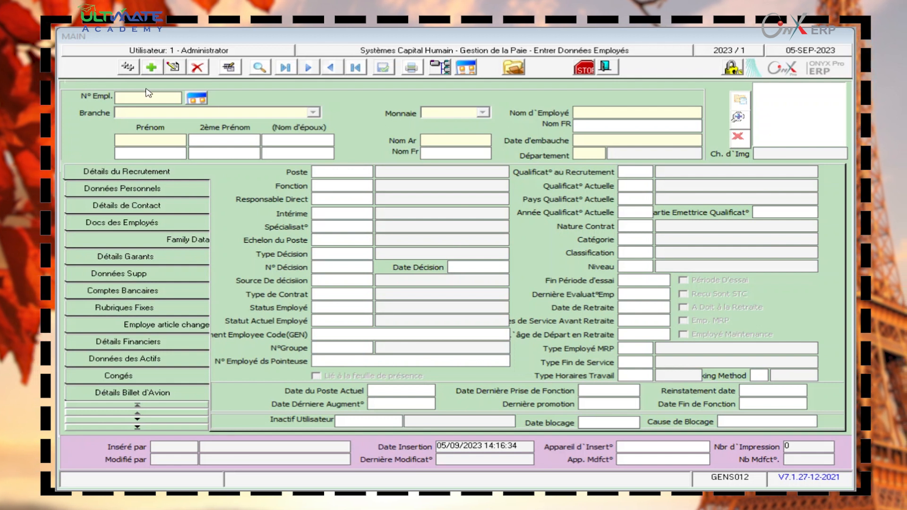
- Start a new employee record and enter the employee's first and family names
{"action": "left_click", "coordinate": [151, 93]}
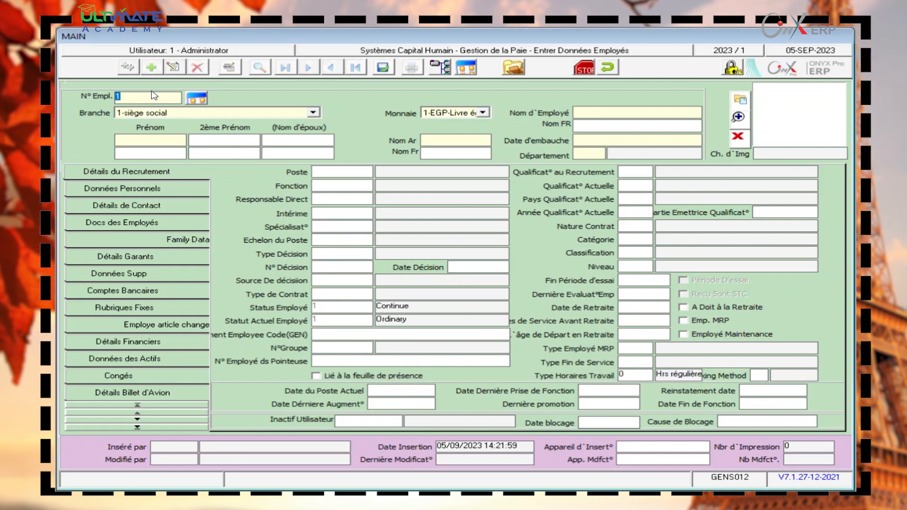
{"action": "left_click", "coordinate": [138, 140]}
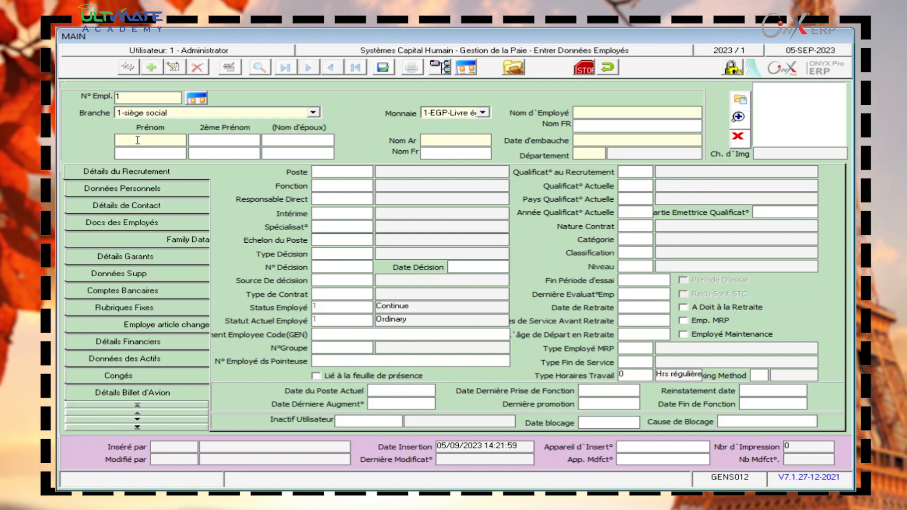
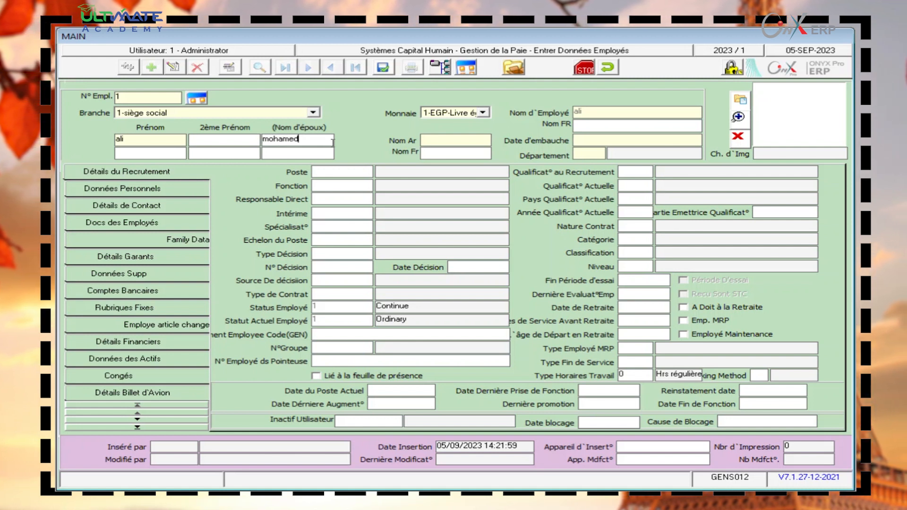
{"action": "left_click", "coordinate": [162, 153]}
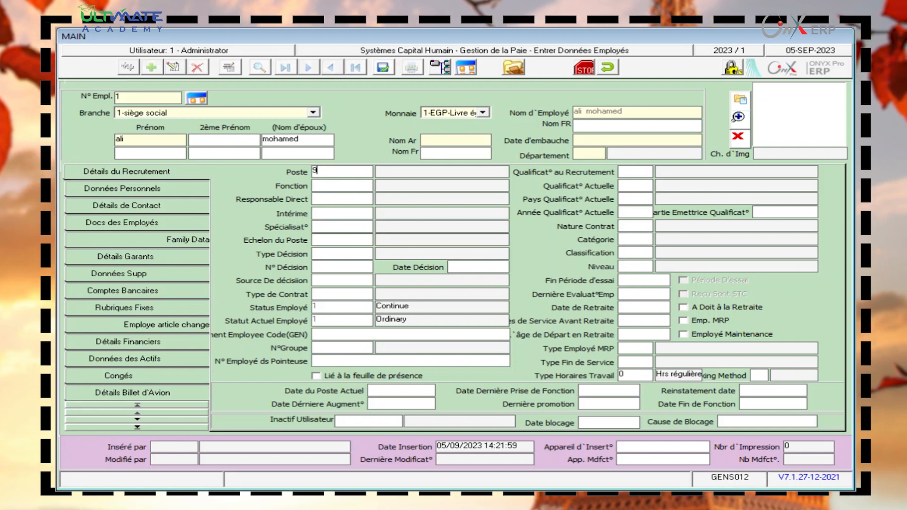
- Open the Poste position code lookup and close it without choosing a code
{"action": "double_click", "coordinate": [324, 172]}
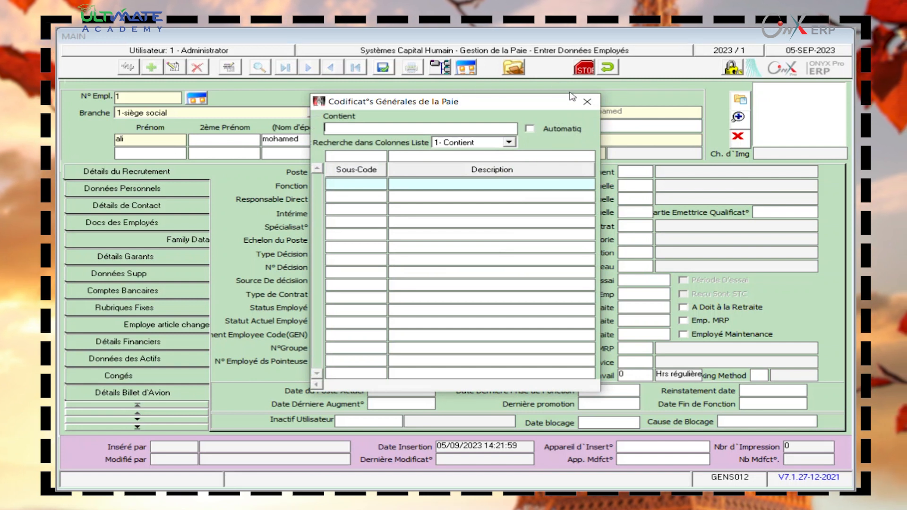
{"action": "left_click", "coordinate": [587, 102]}
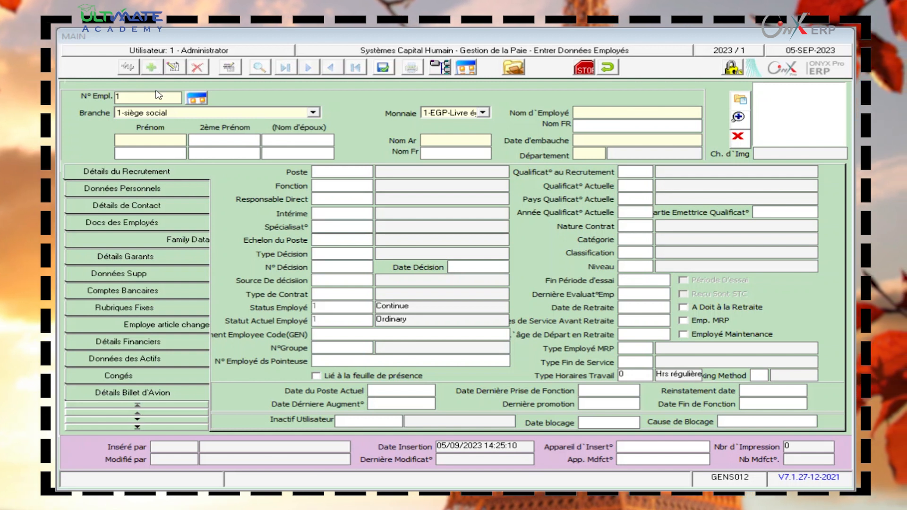
- Re-enter the employee's first and family names, correcting the first name's capitalisation
{"action": "left_click", "coordinate": [168, 138]}
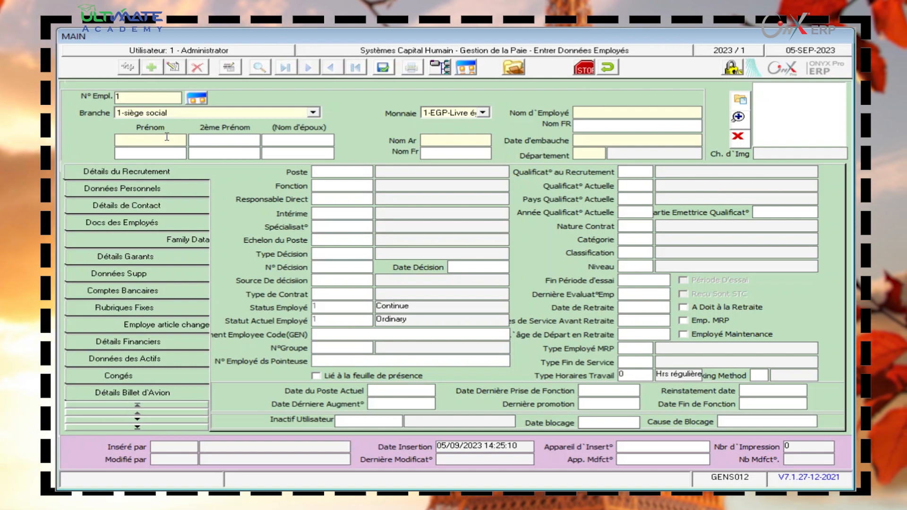
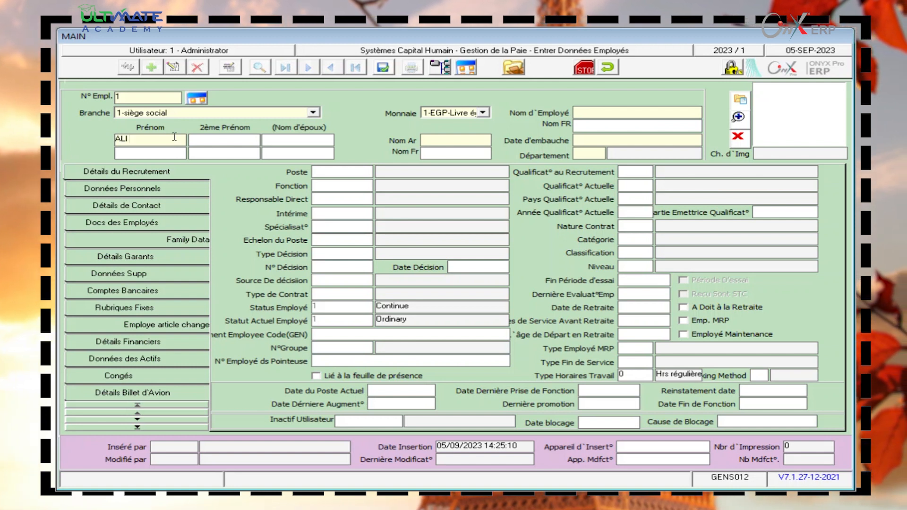
{"action": "left_click", "coordinate": [314, 138]}
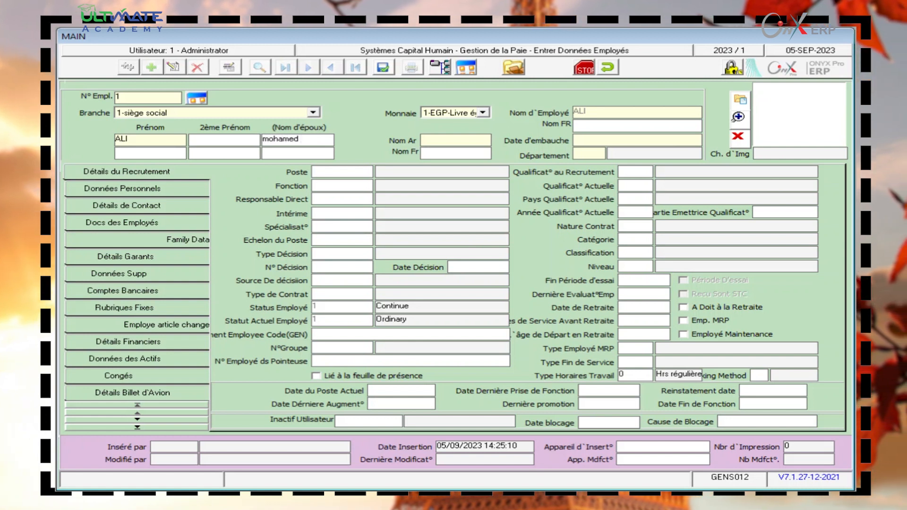
{"action": "left_click", "coordinate": [171, 140]}
{"action": "key", "text": "BackSpace"}
{"action": "key", "text": "BackSpace"}
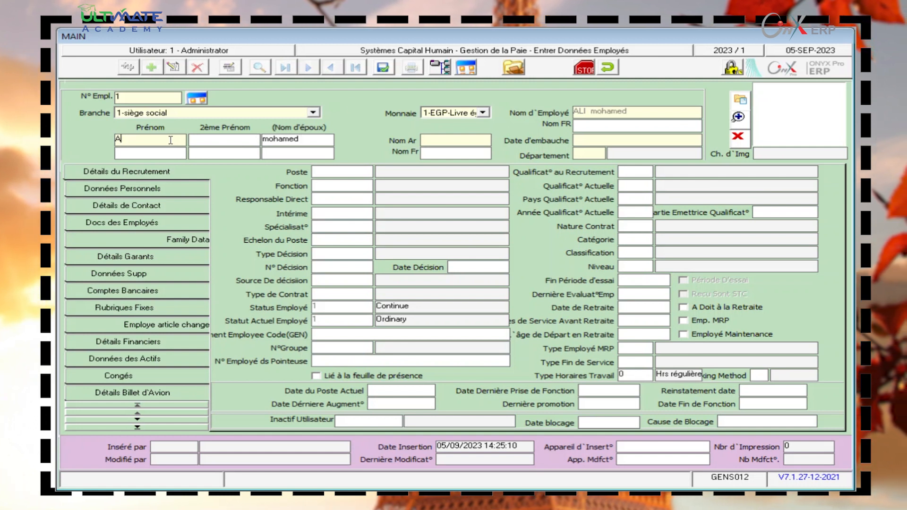
{"action": "type", "text": "li"}
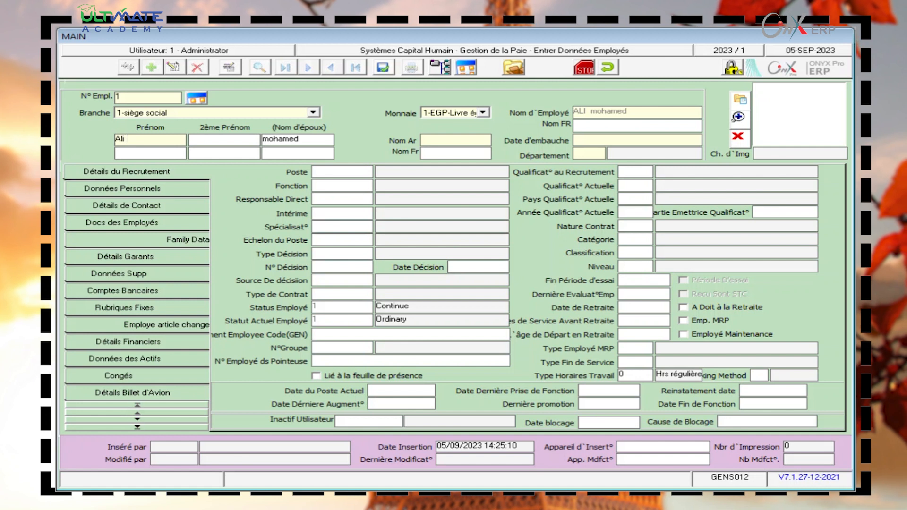
{"action": "left_click", "coordinate": [349, 171]}
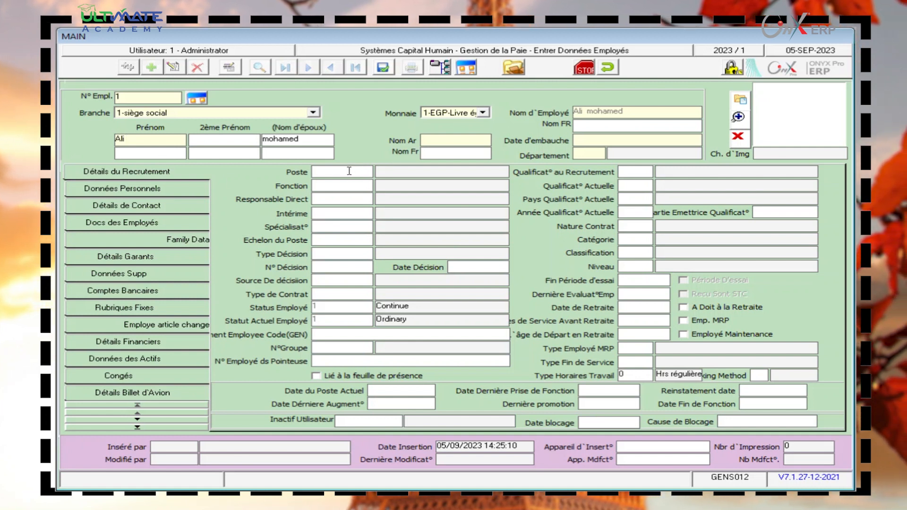
- Set Poste to 1 – PDG and check the empty Fonction code list
{"action": "key", "text": "F9"}
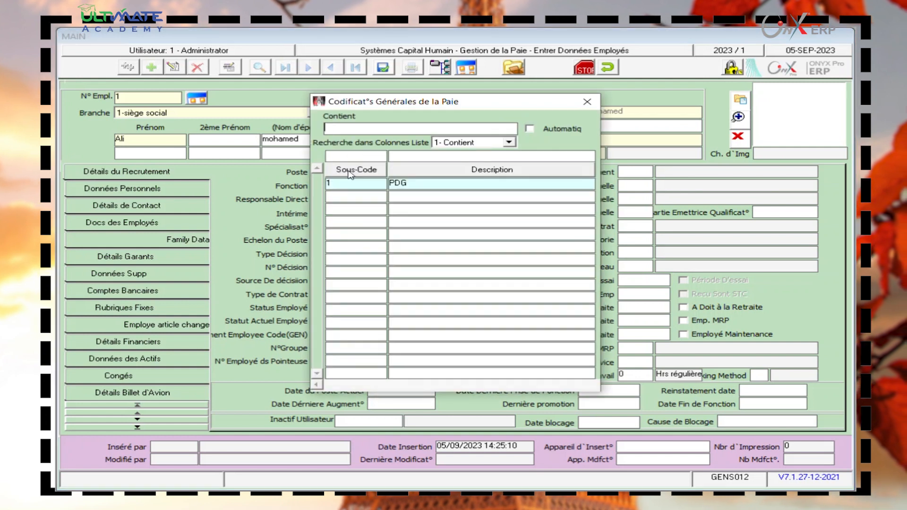
{"action": "double_click", "coordinate": [407, 183]}
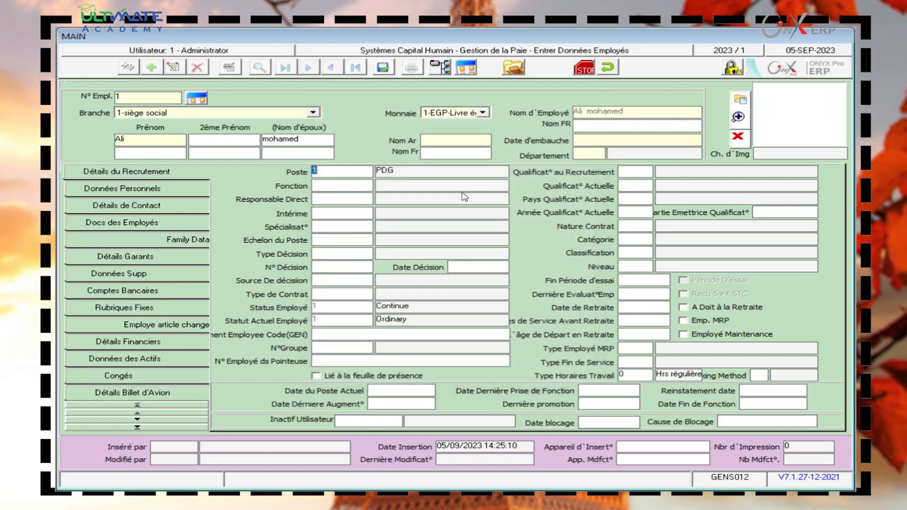
{"action": "left_click", "coordinate": [329, 187]}
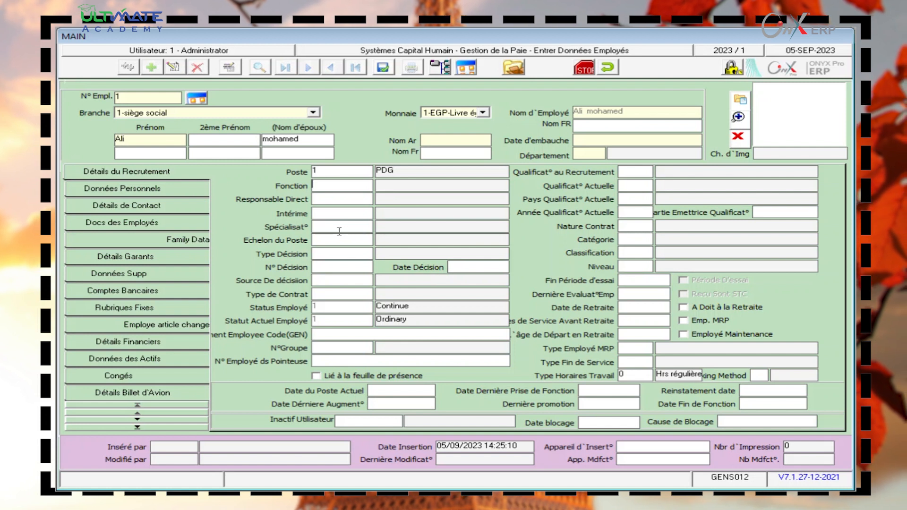
{"action": "double_click", "coordinate": [343, 202]}
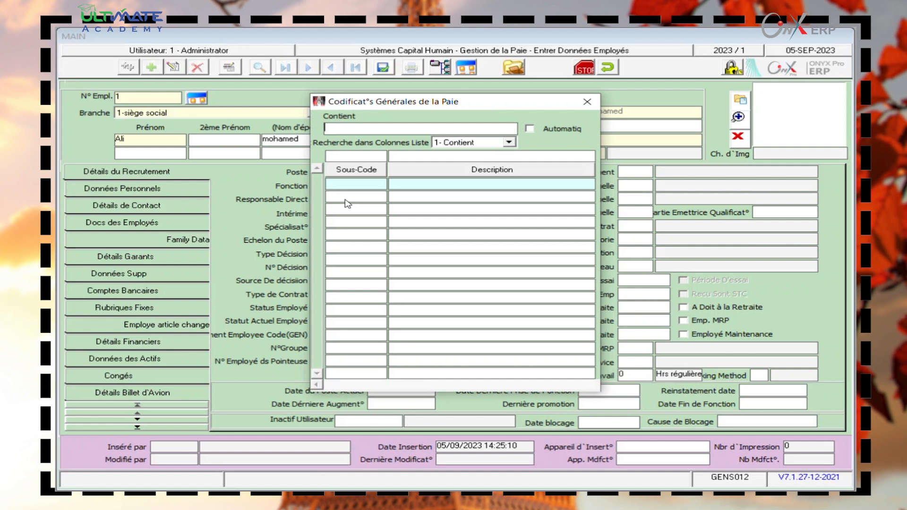
{"action": "left_click", "coordinate": [587, 102]}
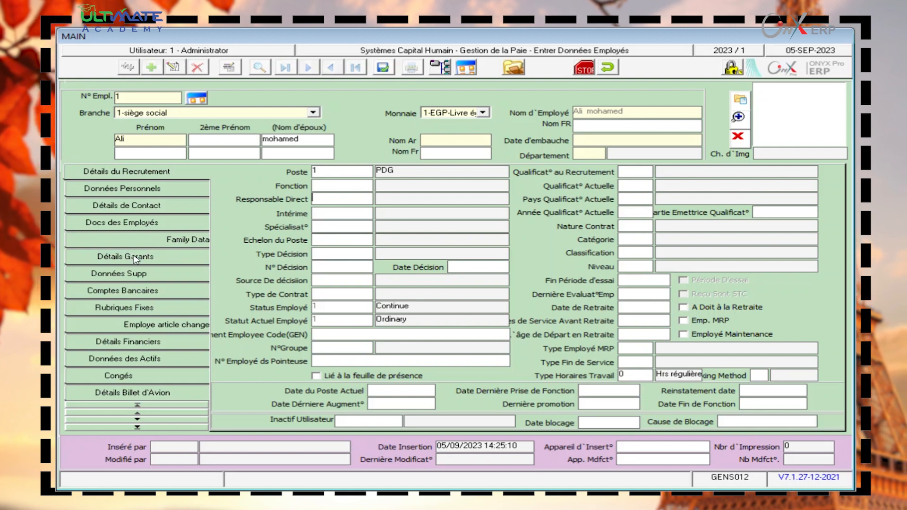
- Cancel and close the employee entry form, then expand the payroll Opérations items
{"action": "left_click", "coordinate": [315, 195]}
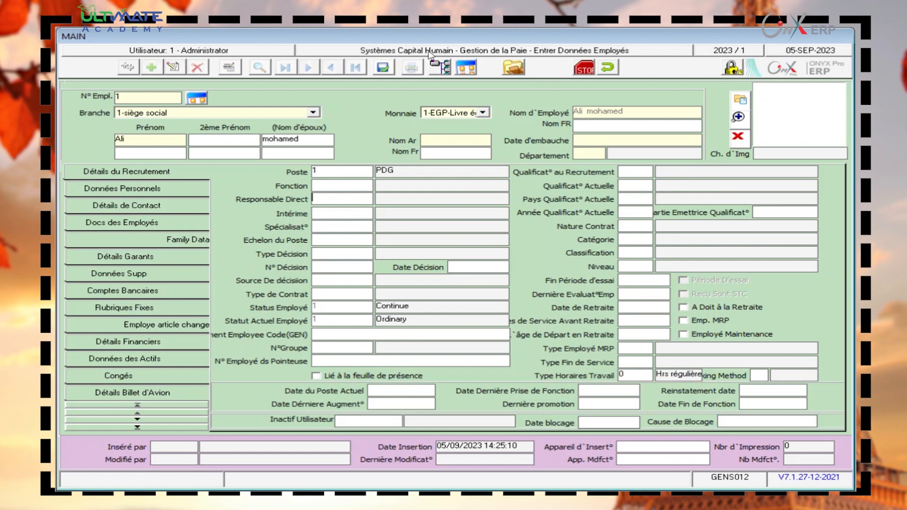
{"action": "left_click", "coordinate": [607, 67]}
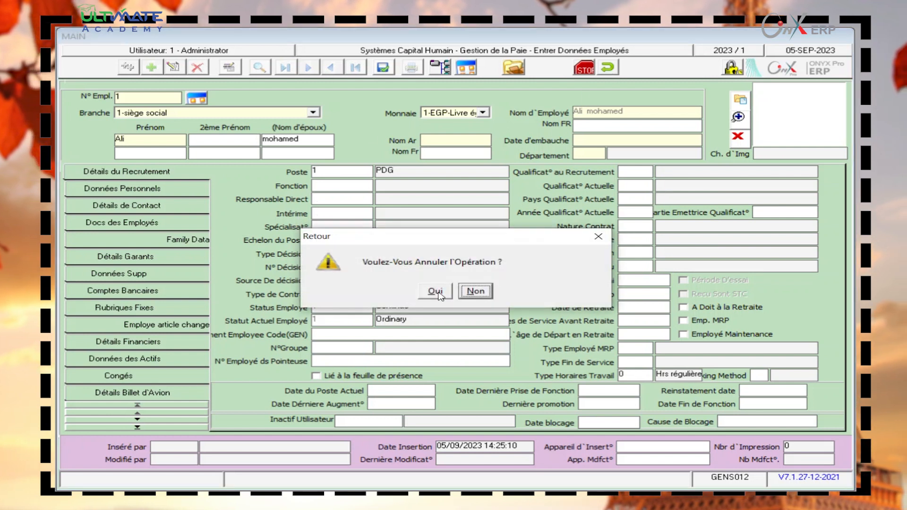
{"action": "left_click", "coordinate": [434, 291]}
{"action": "left_click", "coordinate": [612, 68]}
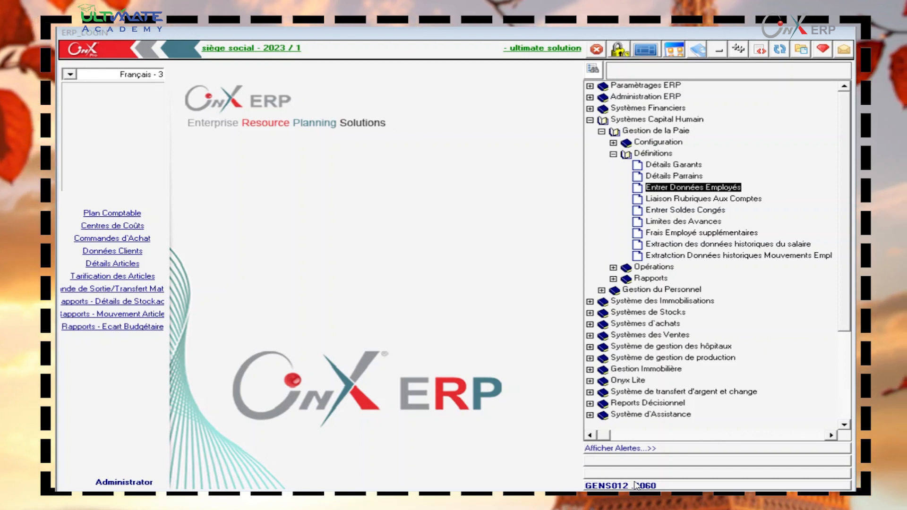
{"action": "left_click", "coordinate": [613, 268]}
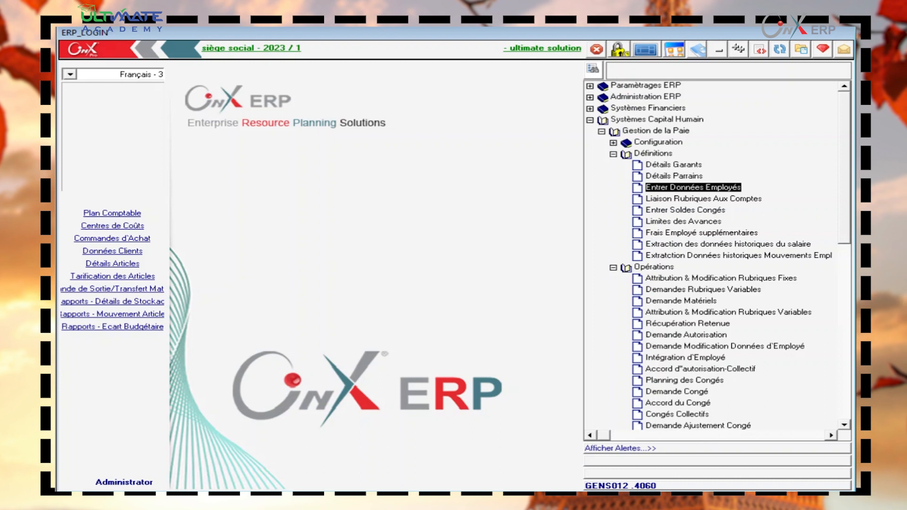
{"action": "left_click_drag", "start_coordinate": [846, 199], "coordinate": [845, 264]}
- Open Intégration d'Employé and add a new record, accepting the period and fiscal-year warnings
{"action": "double_click", "coordinate": [714, 211]}
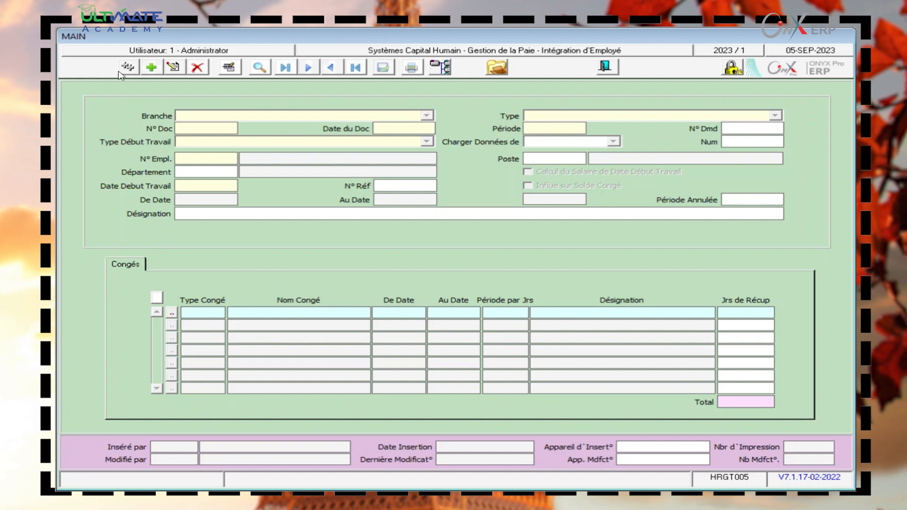
{"action": "left_click", "coordinate": [145, 68]}
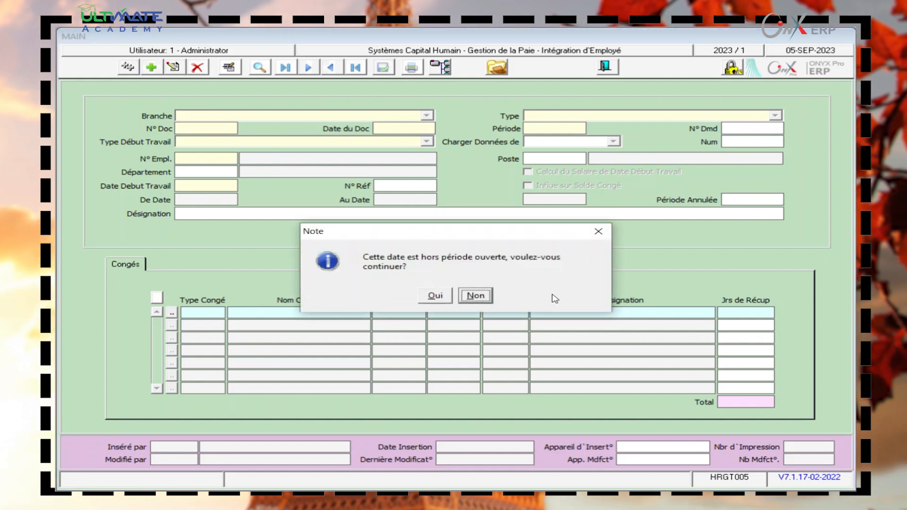
{"action": "left_click", "coordinate": [435, 296]}
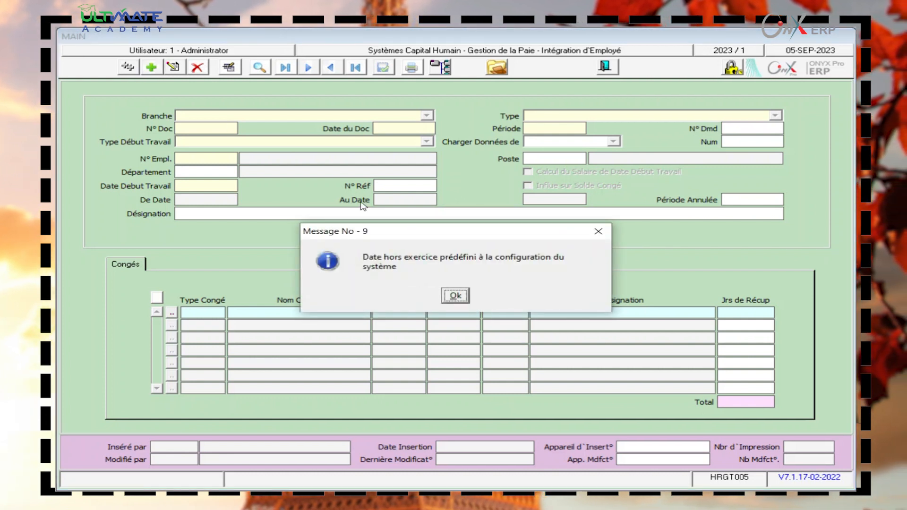
{"action": "left_click", "coordinate": [455, 295]}
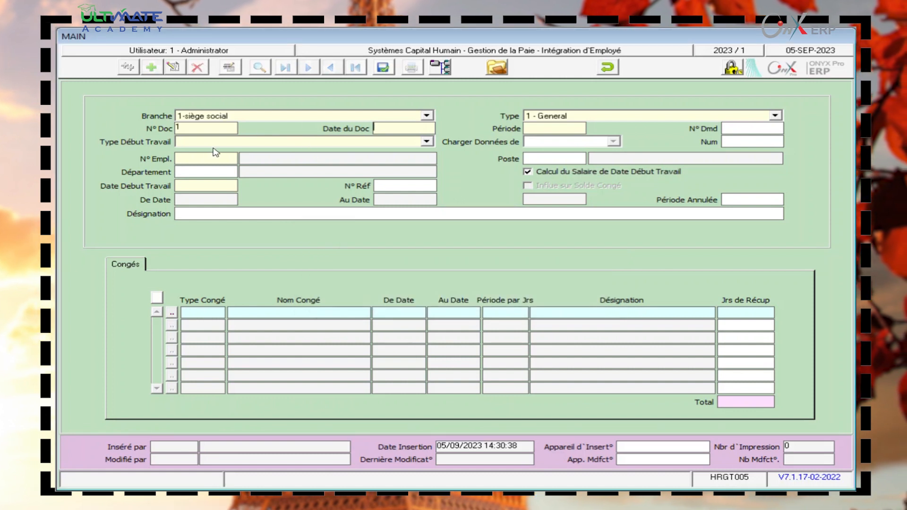
- Set start type to 1- Nouvel employé and work start date to 1/1/2023
{"action": "left_click", "coordinate": [250, 141]}
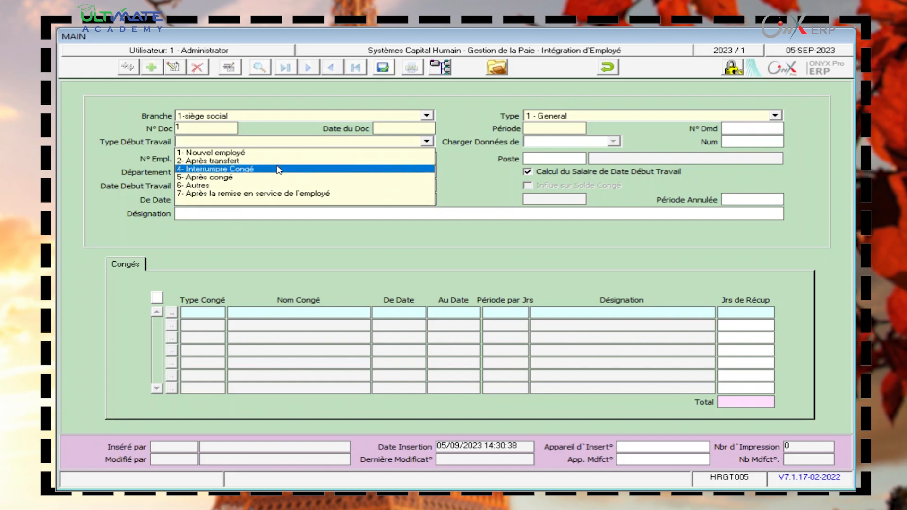
{"action": "left_click", "coordinate": [224, 153]}
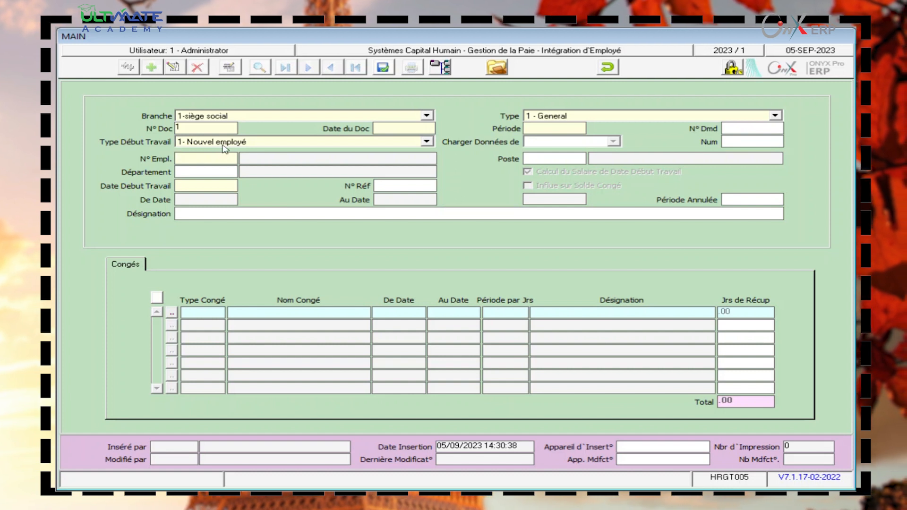
{"action": "key", "text": "F9"}
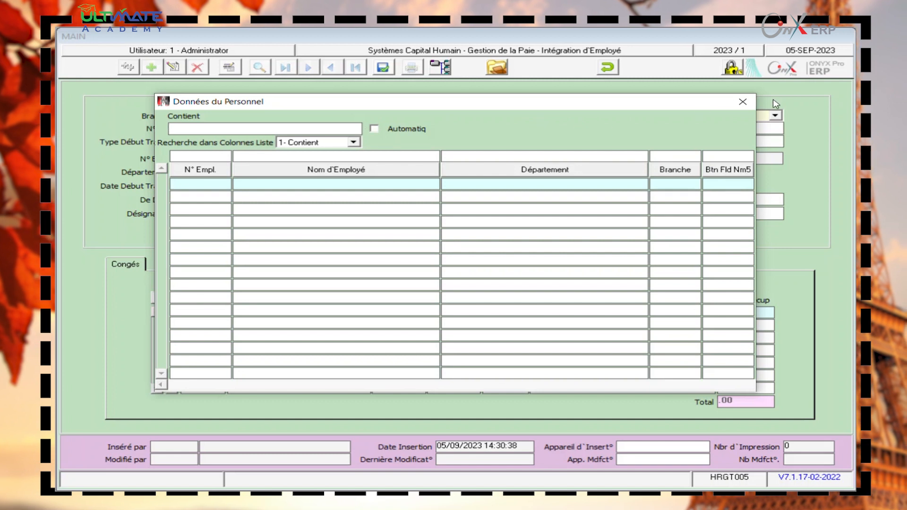
{"action": "left_click", "coordinate": [741, 102]}
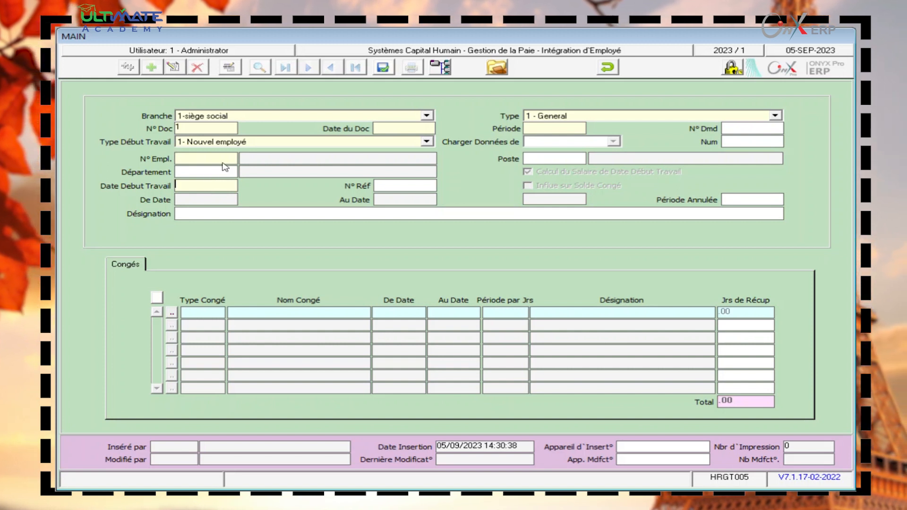
{"action": "type", "text": "1/1/2023"}
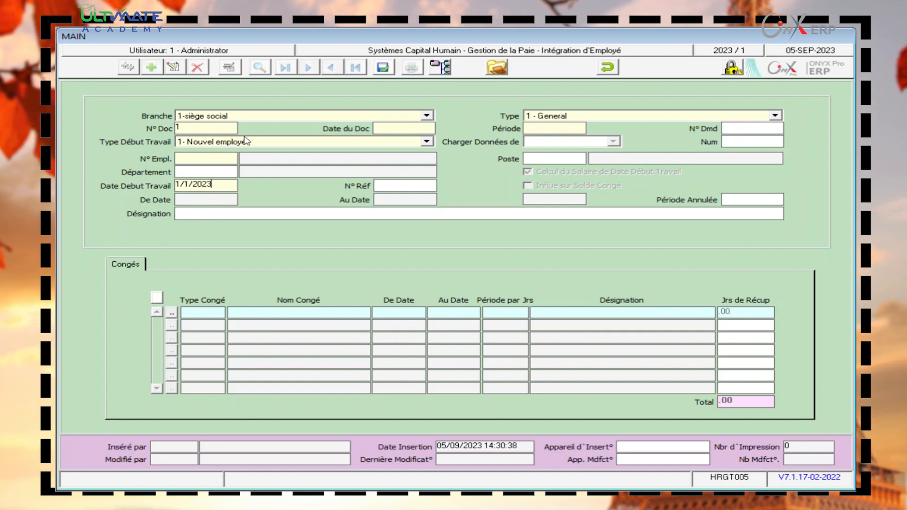
- Attempt to save, dismiss the FRM-40735 error, then discard the record and exit
{"action": "left_click", "coordinate": [384, 68]}
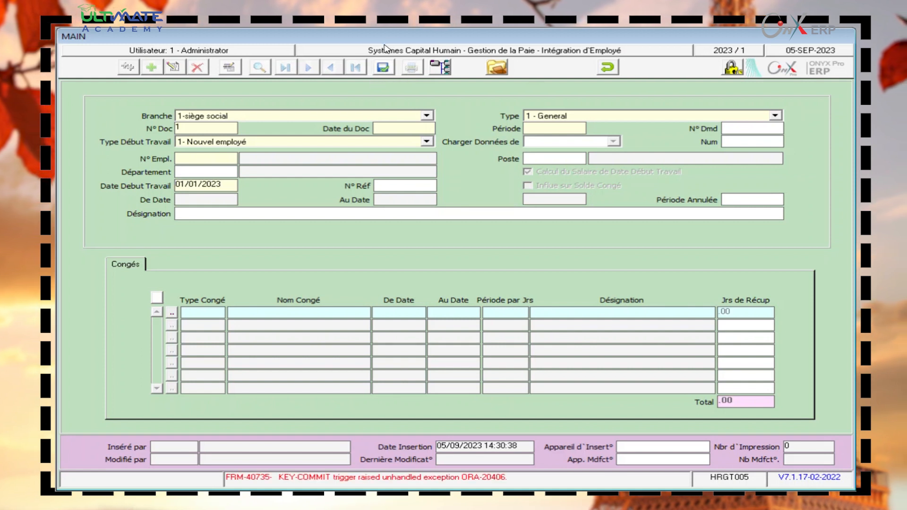
{"action": "left_click", "coordinate": [375, 105]}
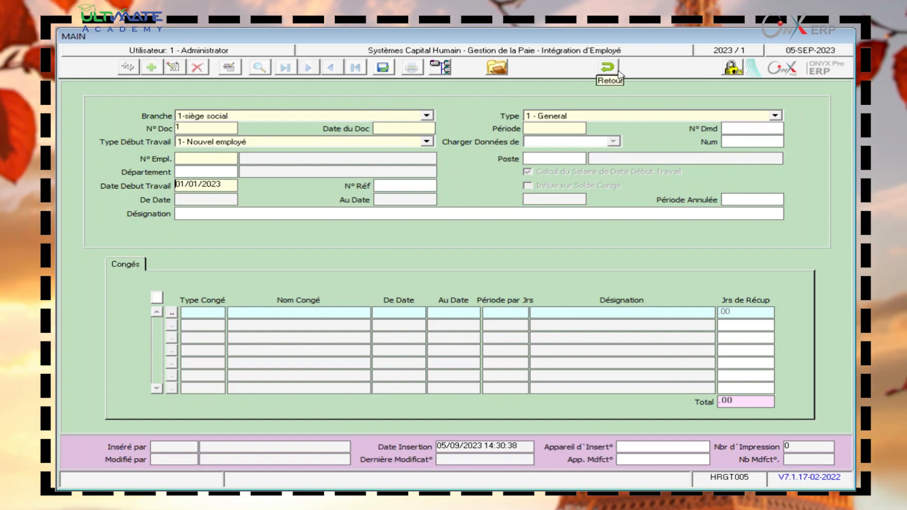
{"action": "left_click", "coordinate": [609, 67]}
{"action": "left_click", "coordinate": [434, 290]}
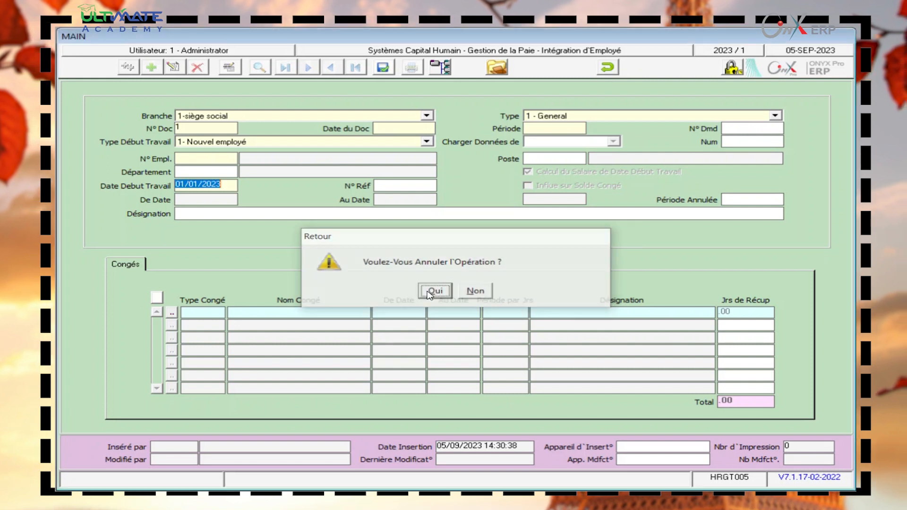
{"action": "left_click", "coordinate": [607, 66]}
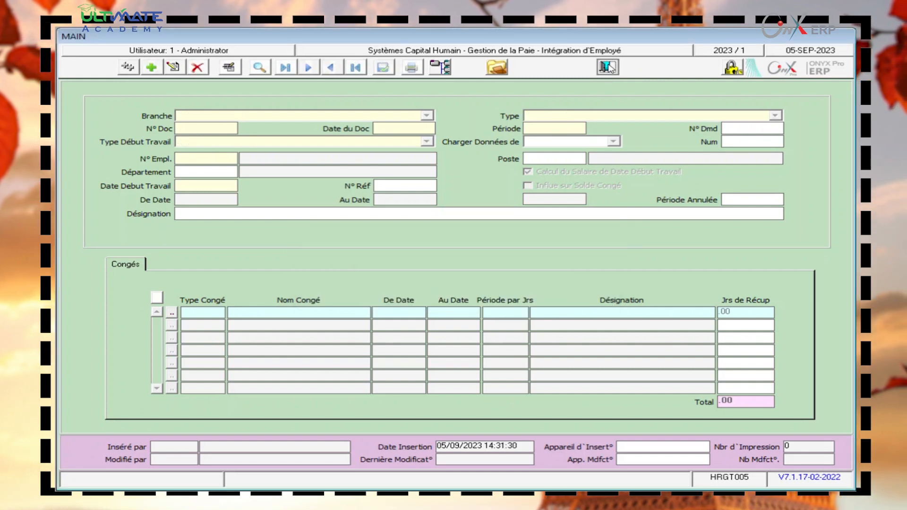